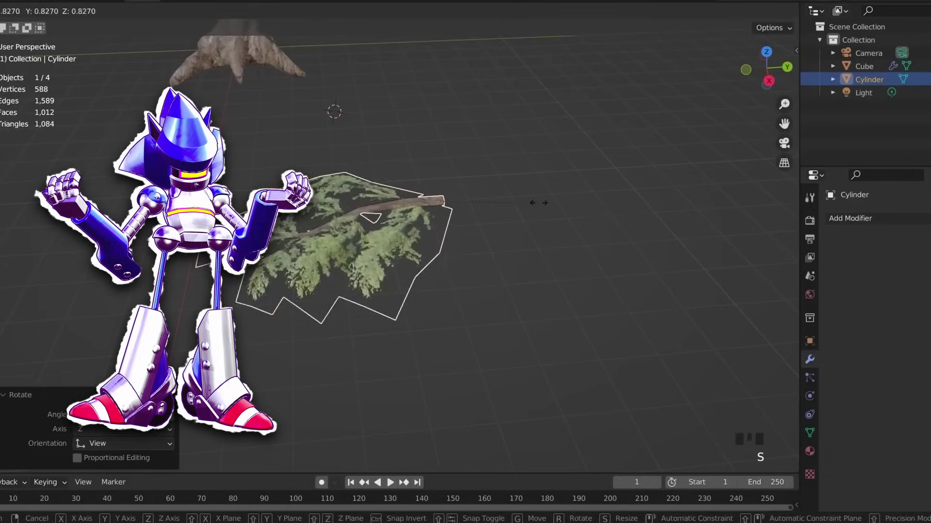
Make a linked duplicate of the cylinder branch with Alt+D and scale it.
scroll(470, 224, "down", 4)
key("alt+d")
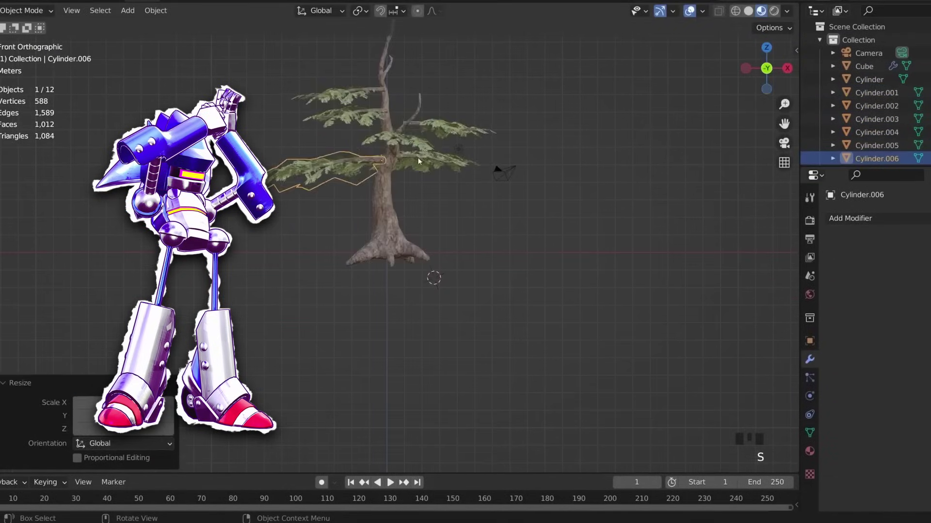
key("s")
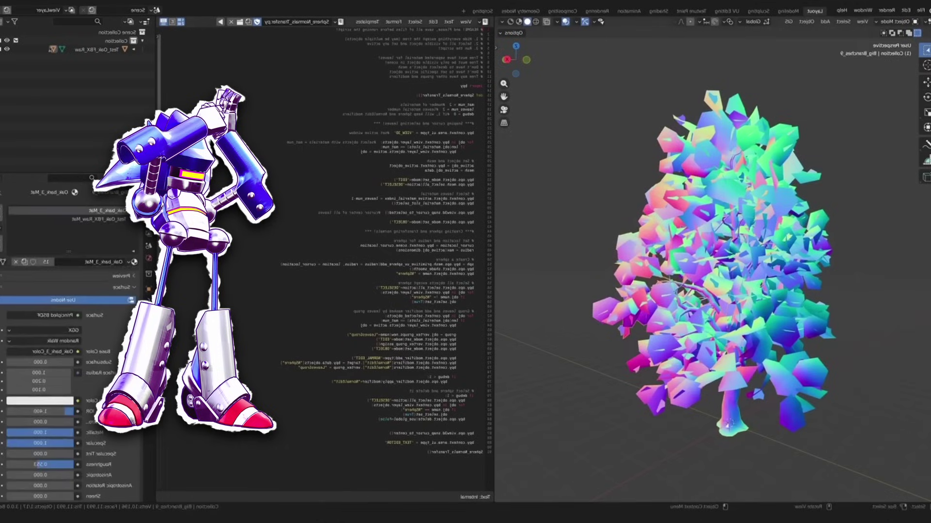
Transfer the sphere normals to the tree leaves with the Trunk object active.
left_click(725, 425)
left_click(221, 21)
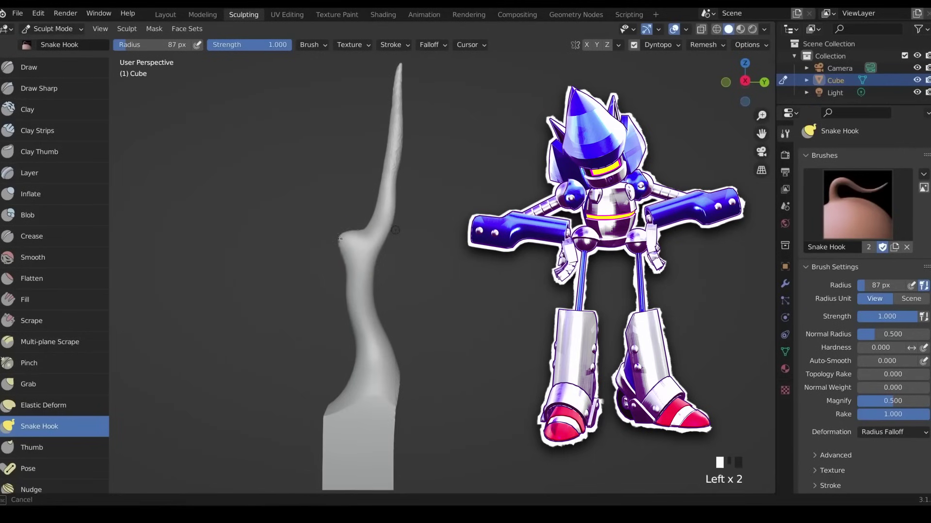
middle_click_drag(472, 184, 449, 309, "shift")
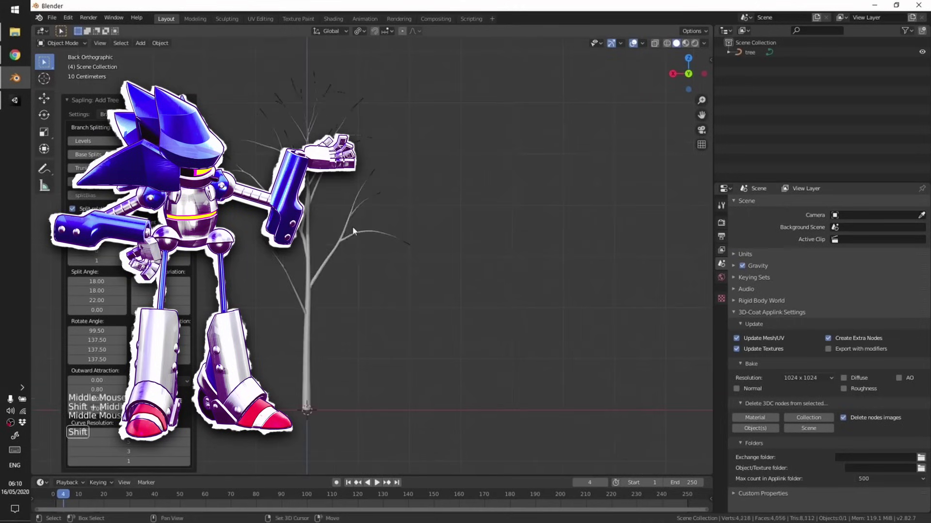
Move a UV sphere onto the sapling's crown as a canopy volume.
middle_click_drag(353, 231, 330, 243, "shift")
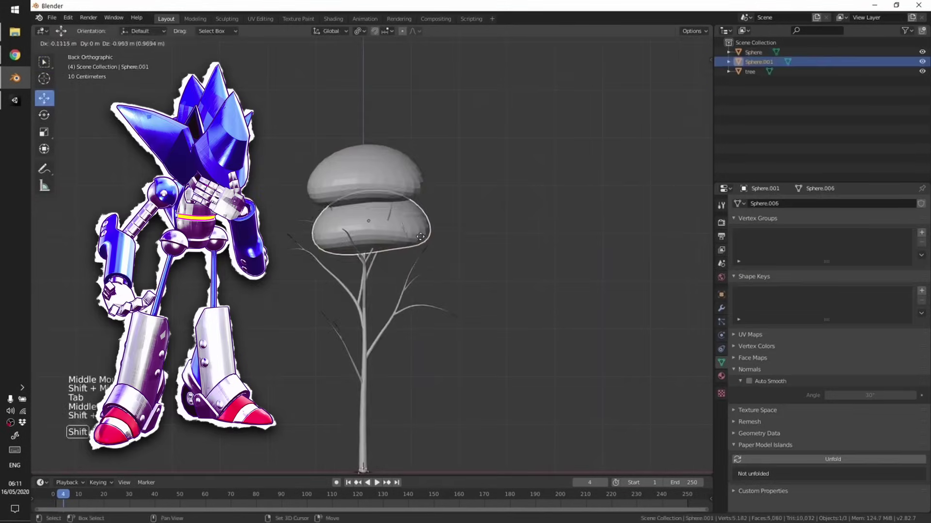
left_click_drag(470, 240, 475, 282)
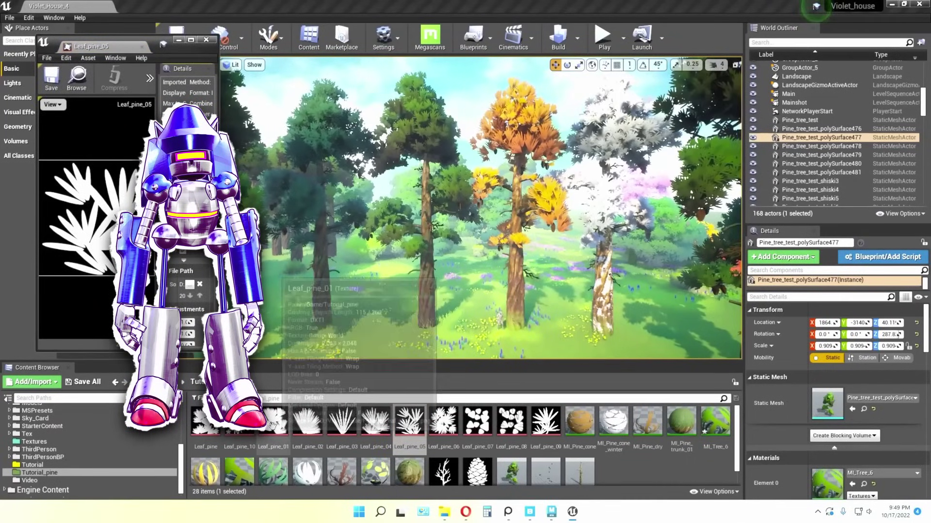
Open the Leaf_pine_01 texture in the texture editor from the Content Browser.
double_click(274, 424)
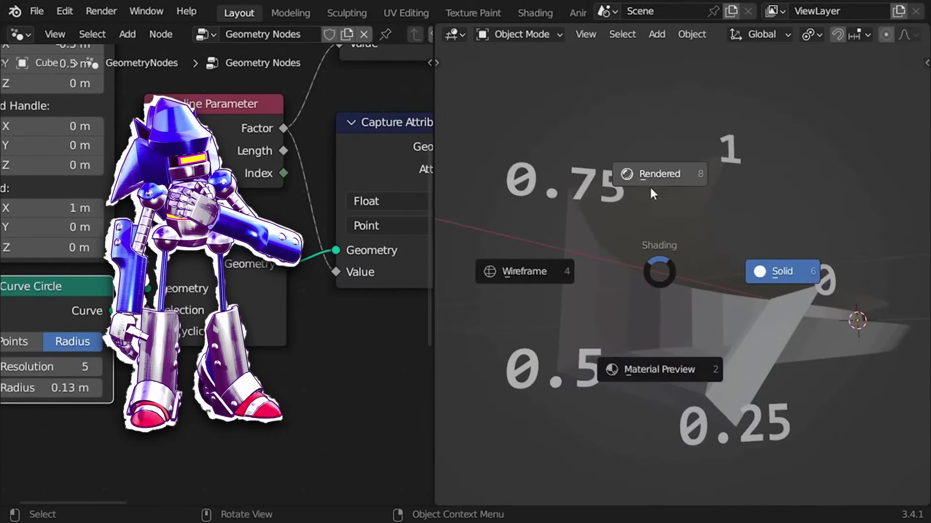
View the checker-textured curve mesh in Rendered shading, orbited and zoomed in.
left_click(650, 185)
mouse_move(778, 182)
middle_mouse_down()
mouse_move(788, 269)
mouse_move(761, 220)
middle_mouse_up()
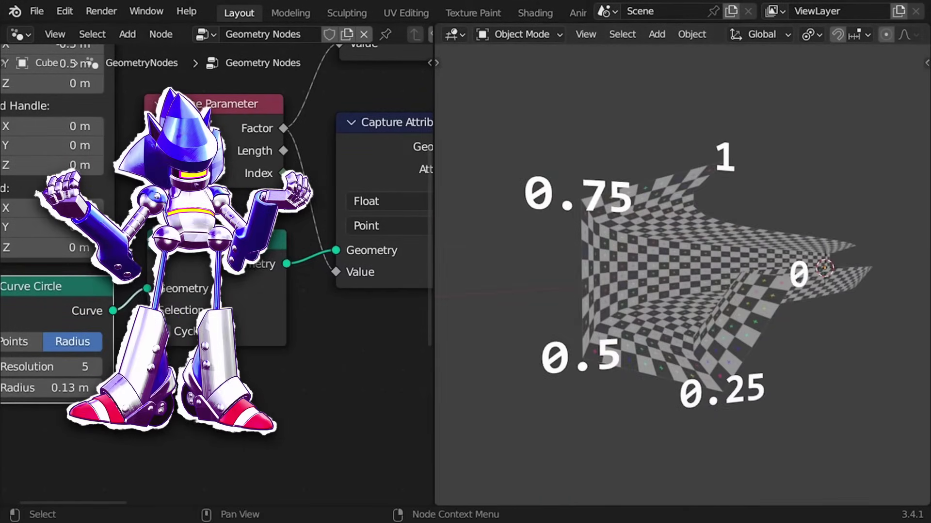
scroll(795, 145, "up", 2)
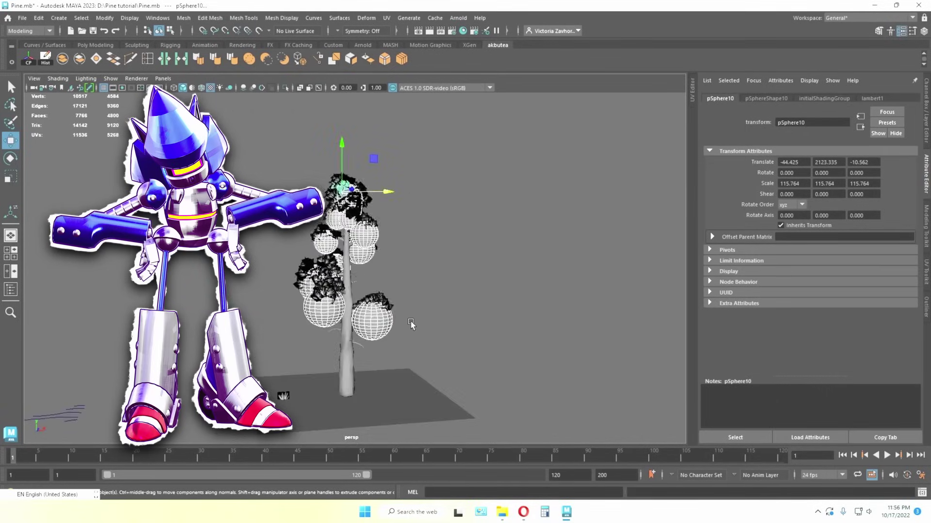
Reselect the pine's leaf cards and canopy spheres, with Leaf42 selected last.
left_click(435, 317)
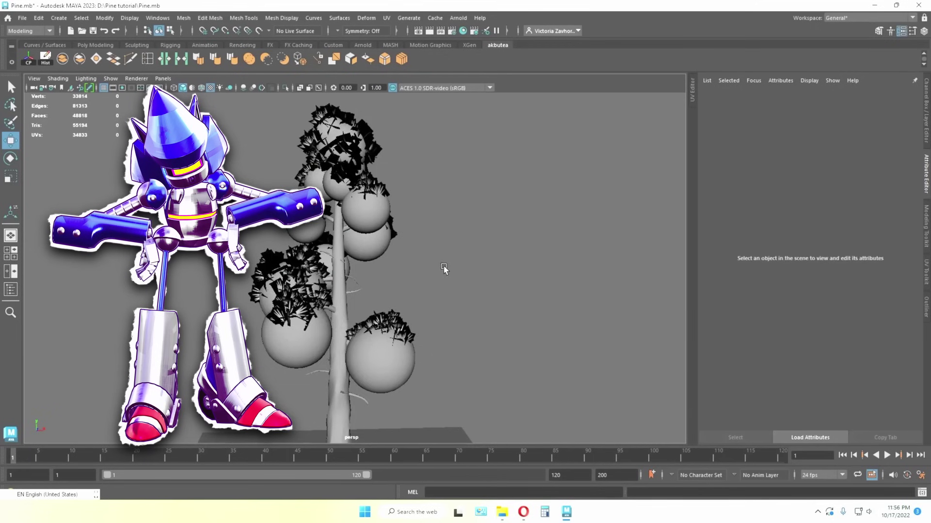
scroll(443, 268, "down", 3)
left_click(392, 209)
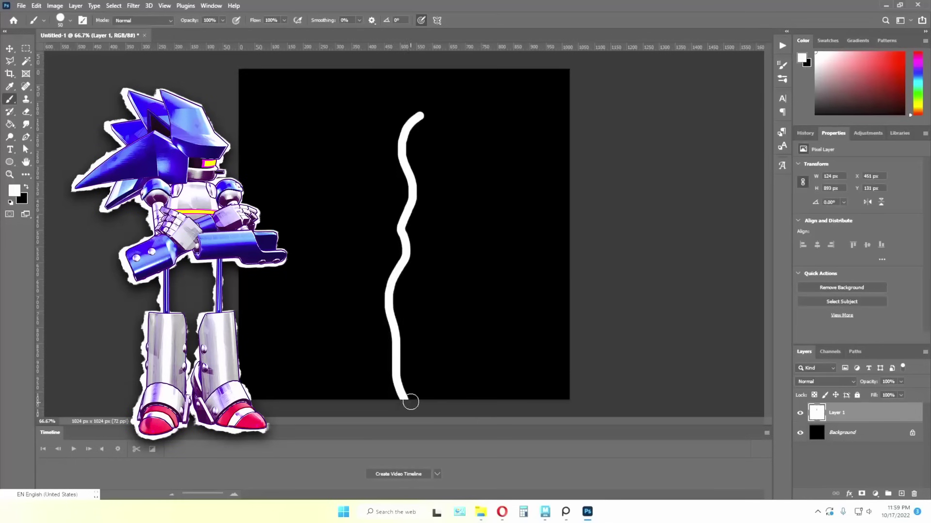
Paint a thick white trunk base, thin branches and a right branch with a twig.
left_click_drag(410, 402, 388, 281)
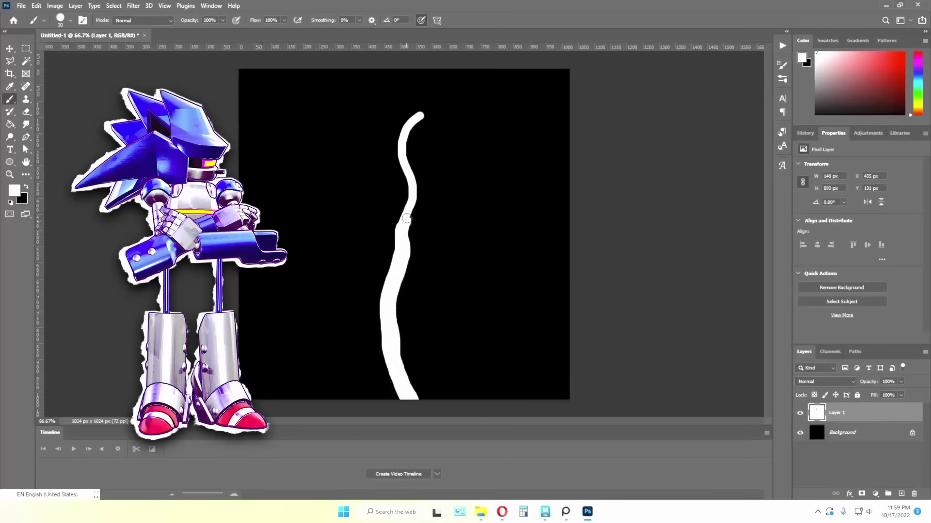
key("bracketleft")
key("bracketleft")
key("bracketleft")
key("bracketleft")
left_click_drag(409, 235, 470, 165)
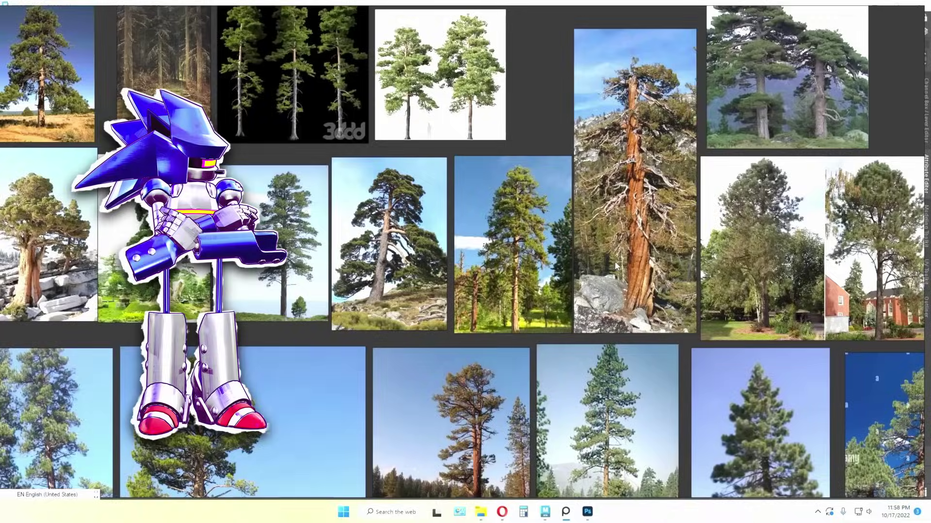
scroll(712, 194, "up", 3)
scroll(564, 303, "down", 3)
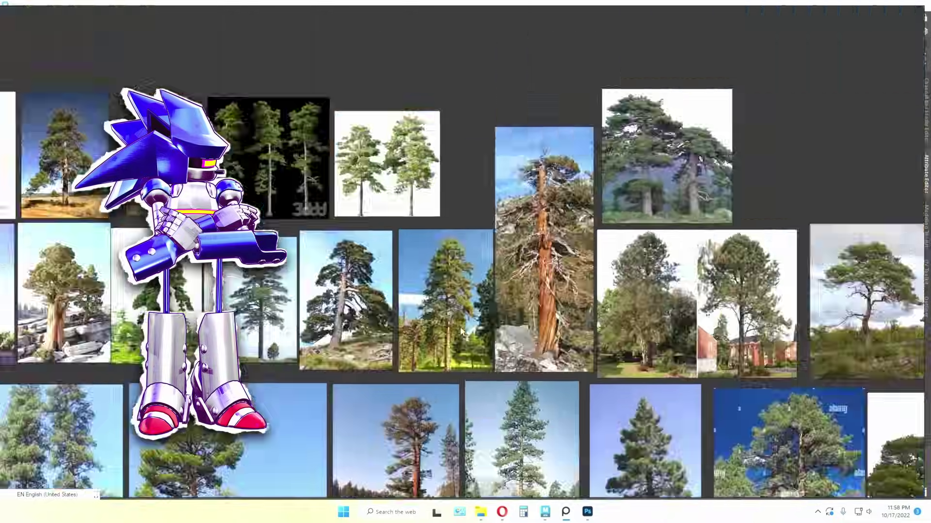
scroll(429, 213, "up", 5)
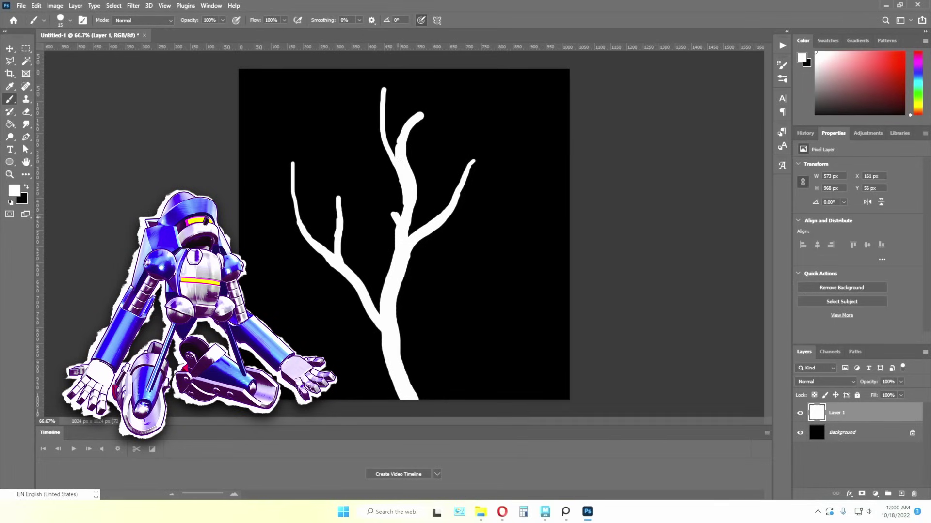
left_click_drag(409, 376, 467, 313)
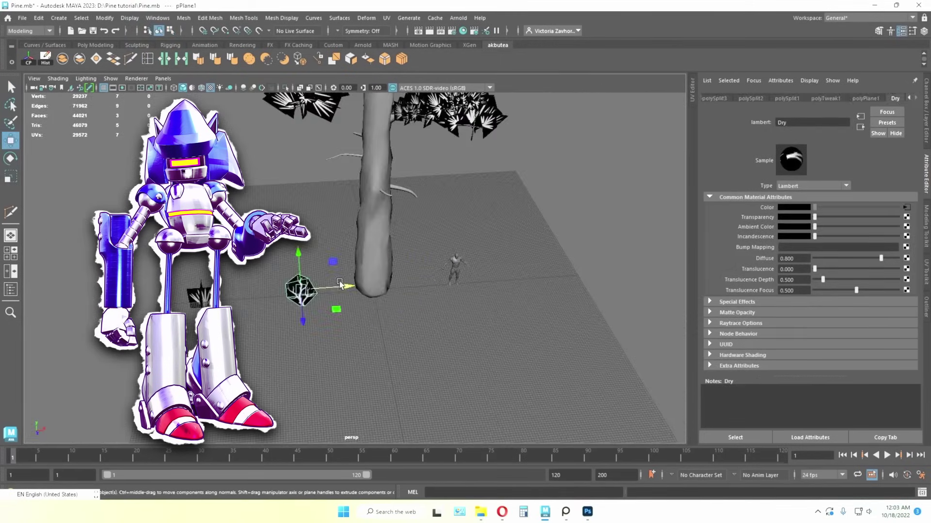
Duplicate the leaf card plane and move the copy into place on a branch.
key("ctrl+d")
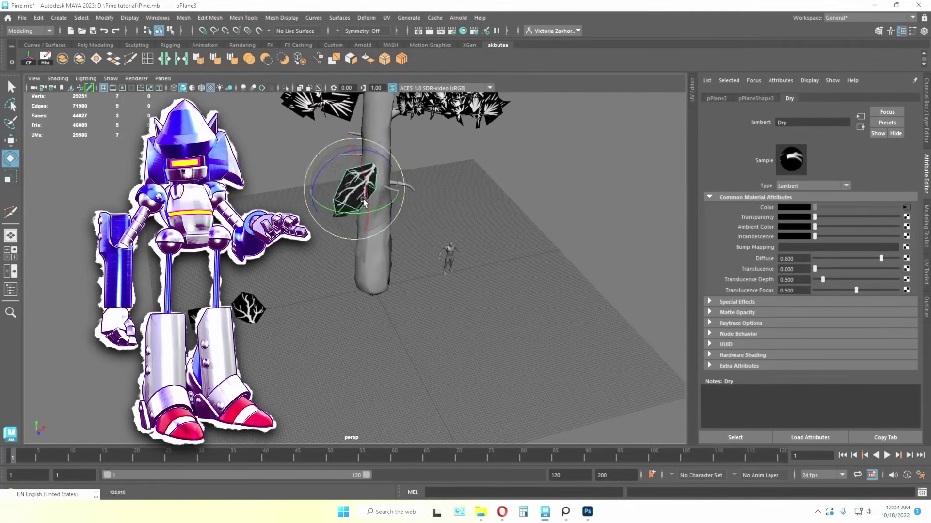
key("w")
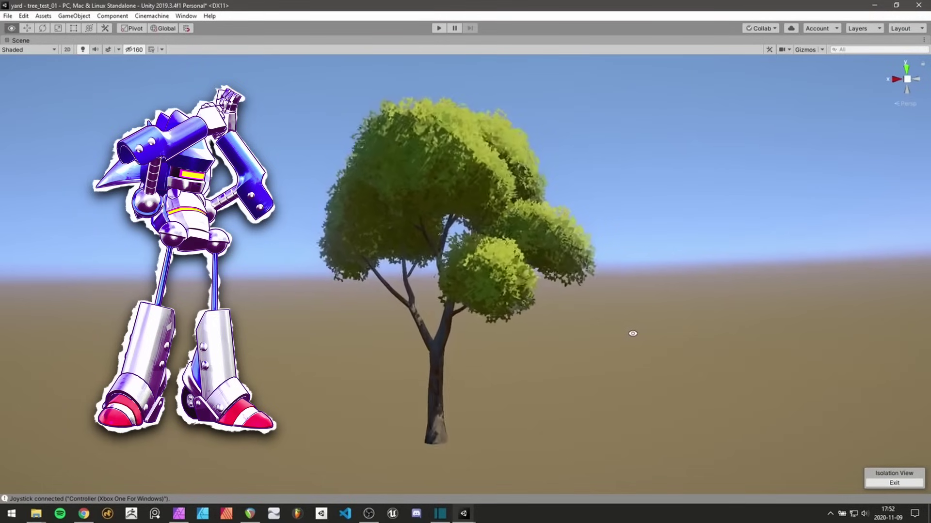
left_click_drag(632, 334, 434, 326, "alt")
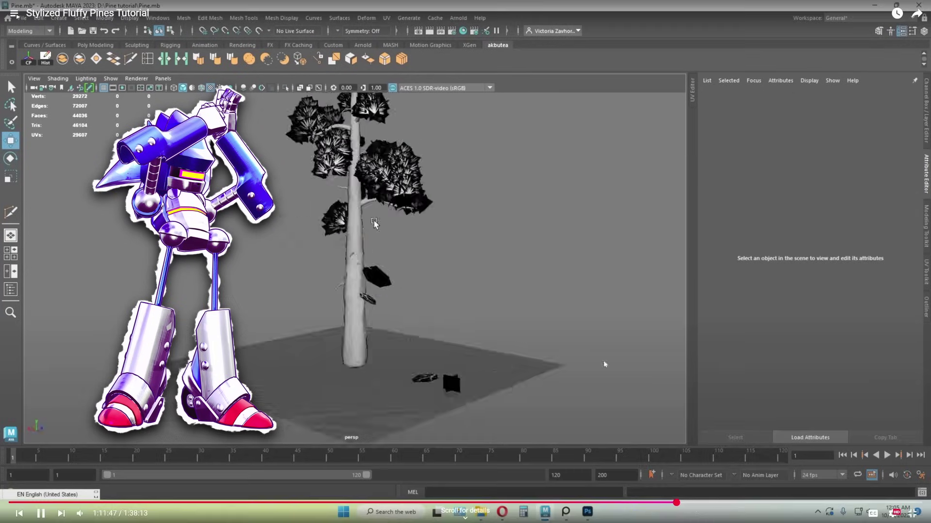
left_click_drag(678, 505, 761, 504)
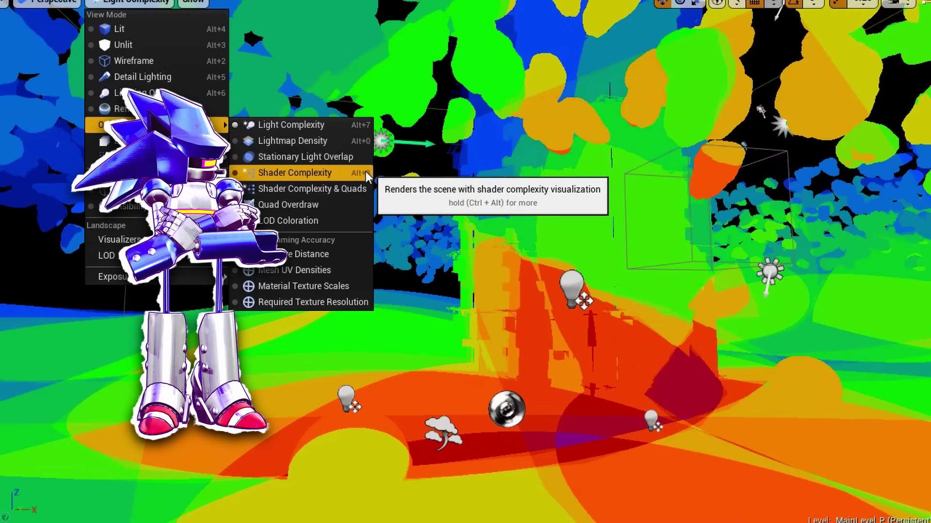
Switch the viewport to Shader Complexity and fly through the forest scene.
left_click(366, 171)
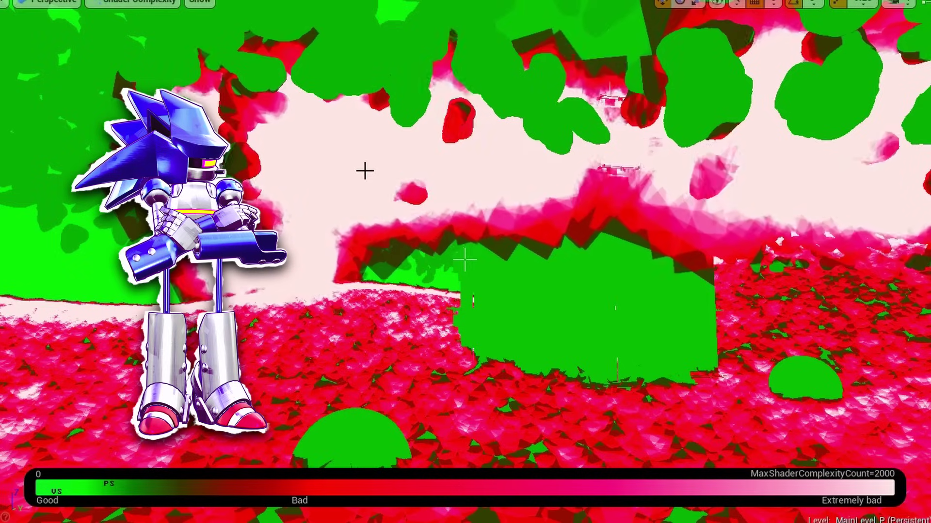
mouse_move(365, 158)
right_mouse_down()
mouse_move(361, 165)
mouse_move(378, 154)
right_mouse_up()
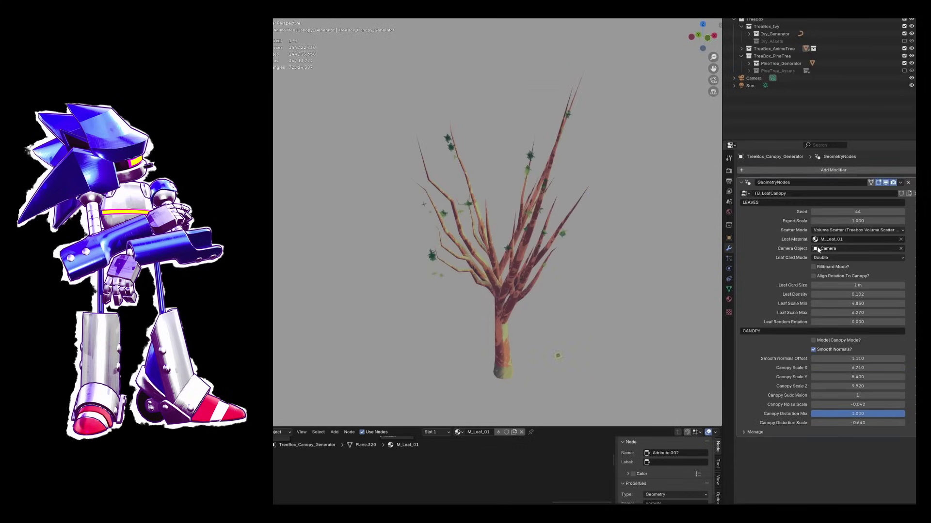
Switch the generator preview mode to Volume Preview.
scroll(824, 315, "down", 10)
left_click(858, 363)
left_click(827, 398)
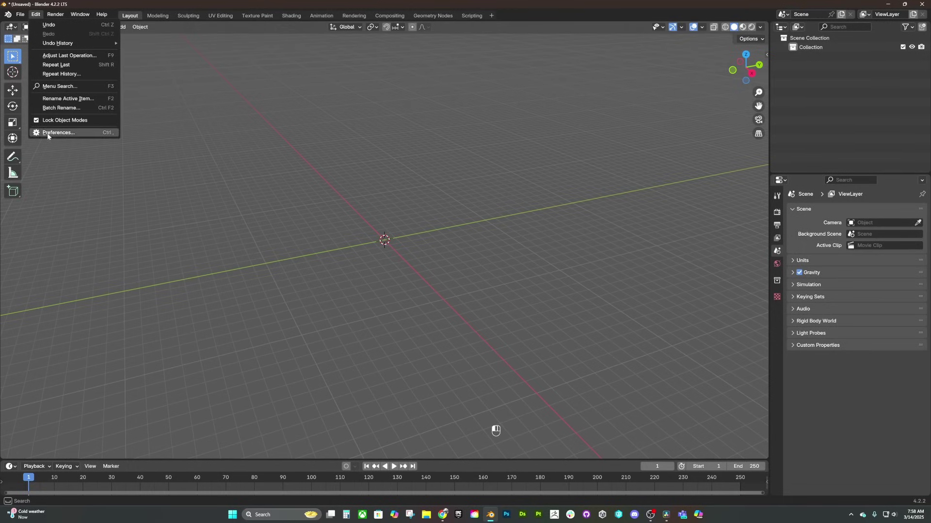
Install the TREEBOX_PRO.py add-on from disk in Preferences > Add-ons.
left_click(47, 133)
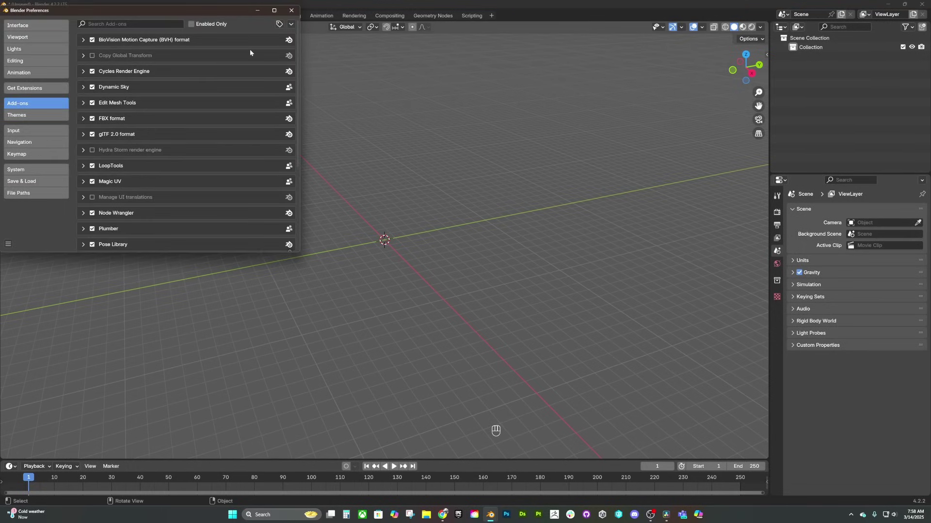
left_click(291, 25)
left_click(248, 46)
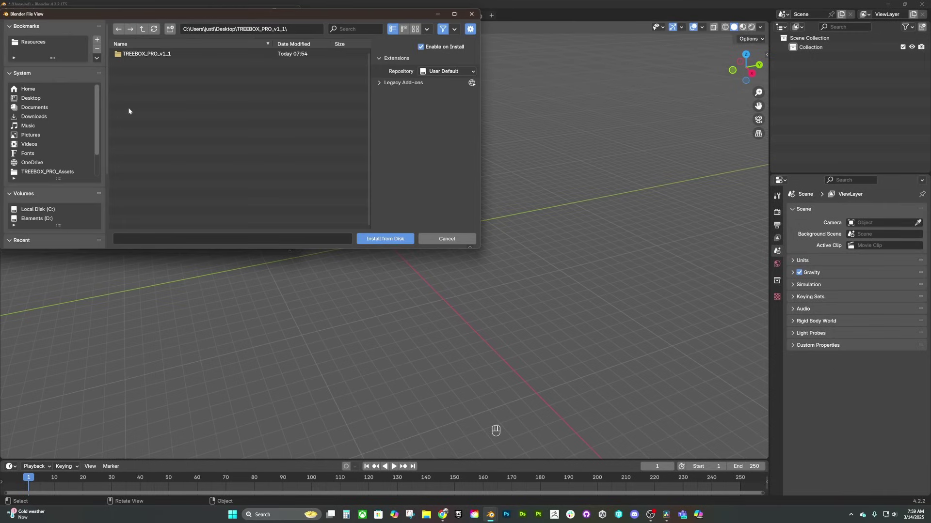
left_click(138, 80)
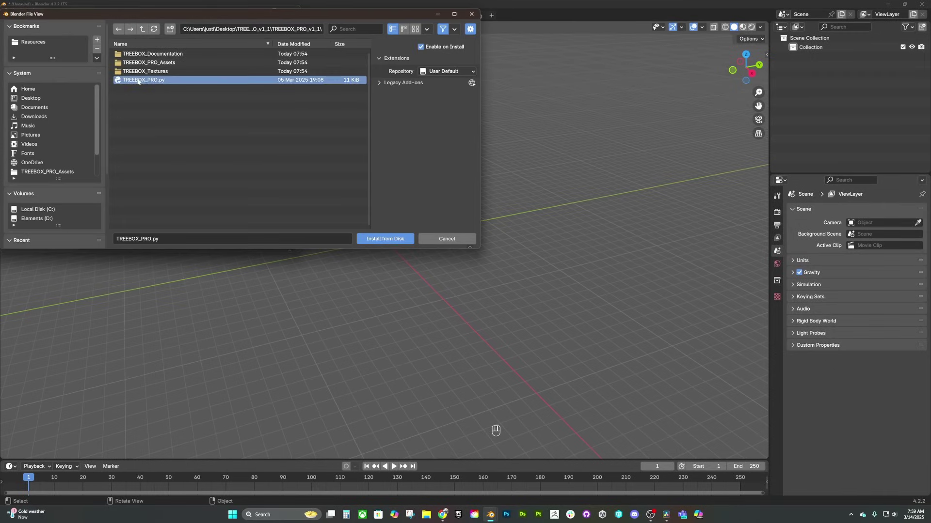
left_click(383, 239)
Point the add-on's Asset Library Path at the TREEBOX_PRO_Assets folder.
left_click(84, 40)
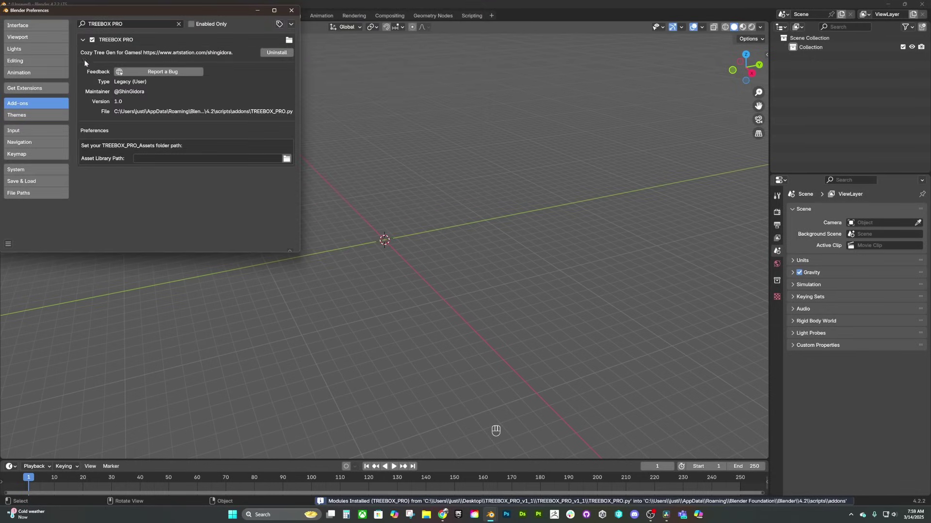
left_click(286, 159)
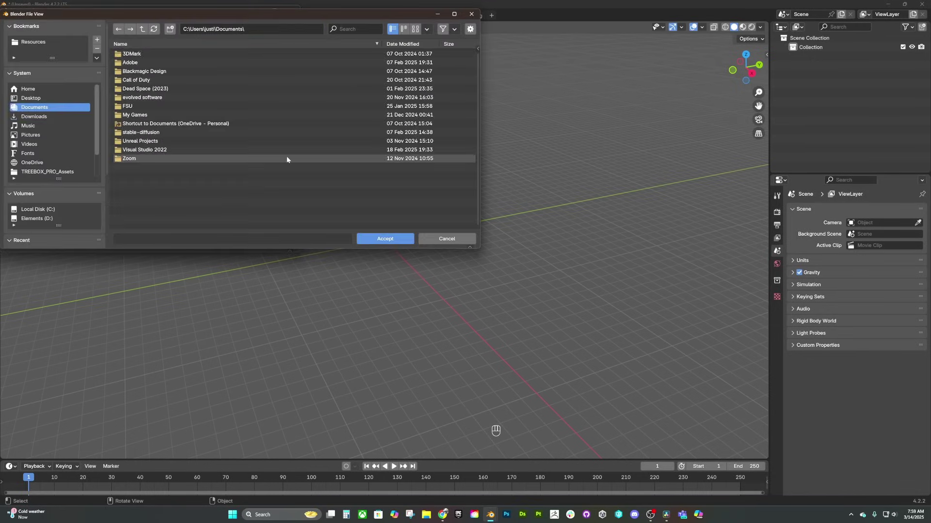
double_click(287, 158)
double_click(145, 54)
left_click(145, 63)
double_click(146, 63)
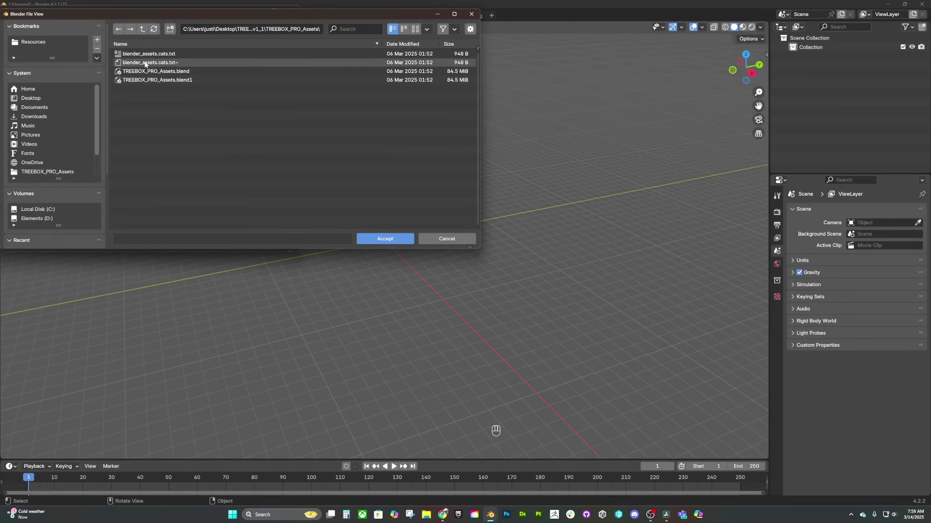
Add the TREEBOX_PRO_Assets folder as a new asset library in File Paths preferences.
left_click(385, 238)
left_click(37, 193)
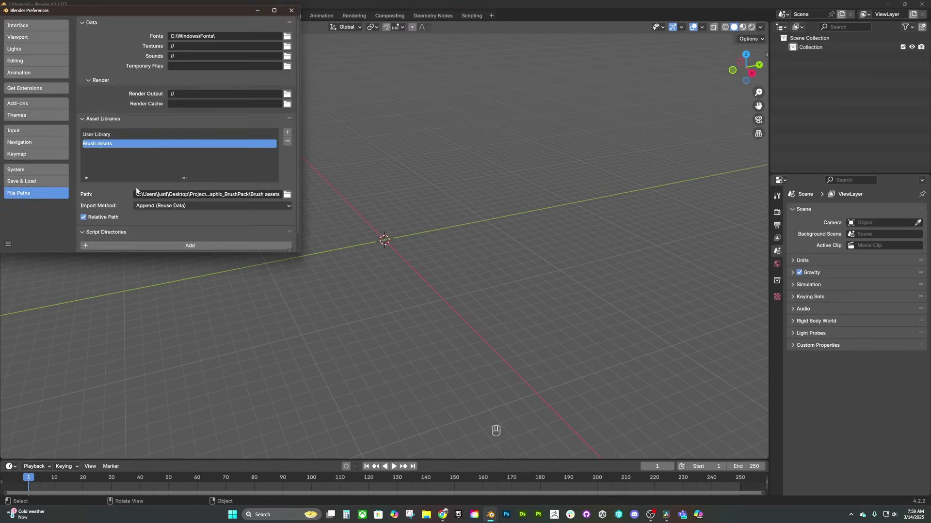
left_click(287, 133)
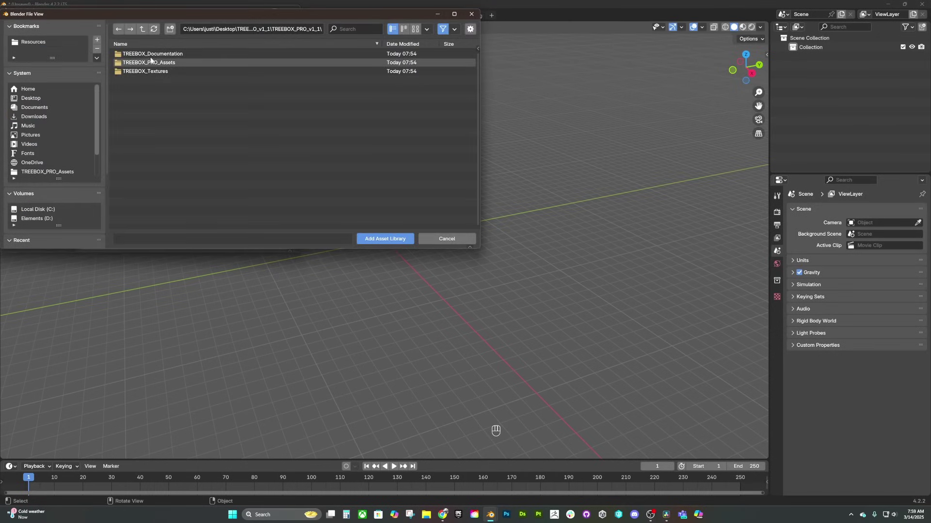
double_click(153, 63)
left_click(385, 239)
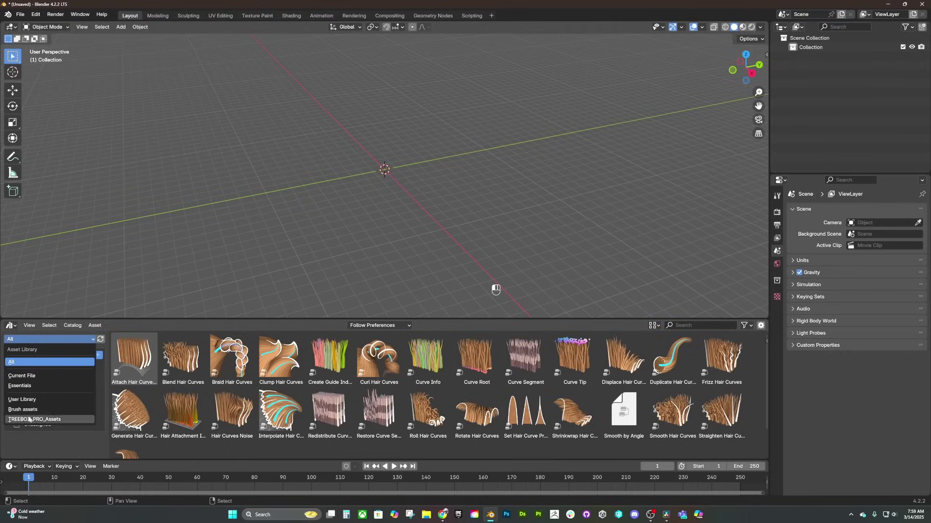
Browse the TREEBOX_PRO_Assets TreeBox > Generators catalog and pick the Pine_Generator asset.
left_click(29, 420)
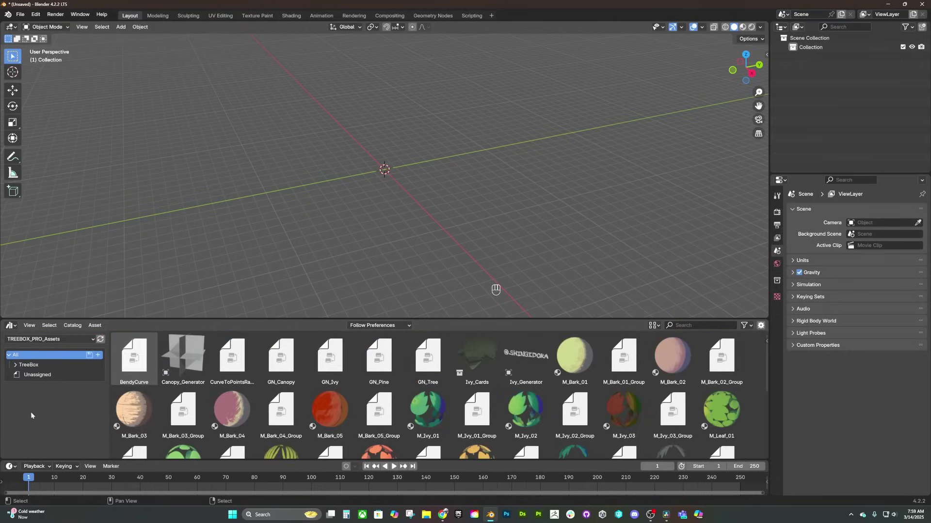
left_click(30, 365)
left_click(15, 364)
left_click(26, 375)
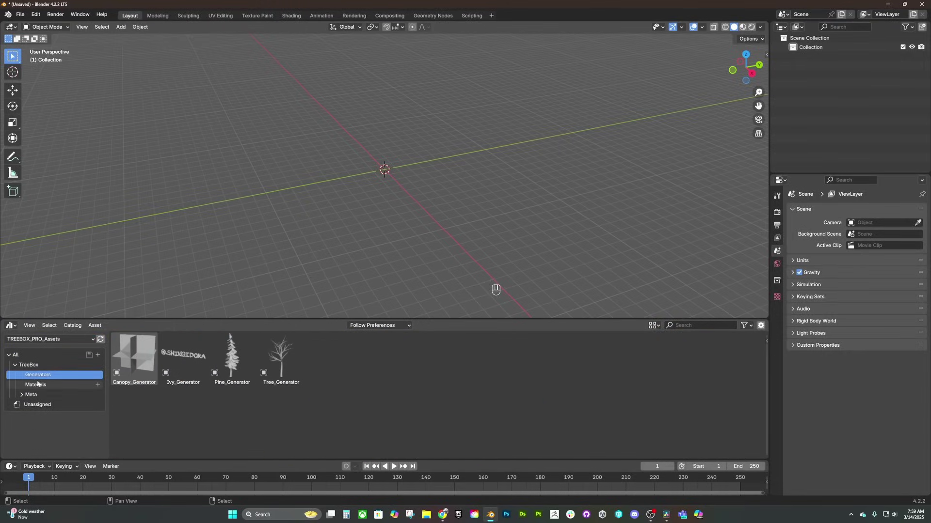
left_click(44, 386)
left_click(39, 375)
left_click(232, 356)
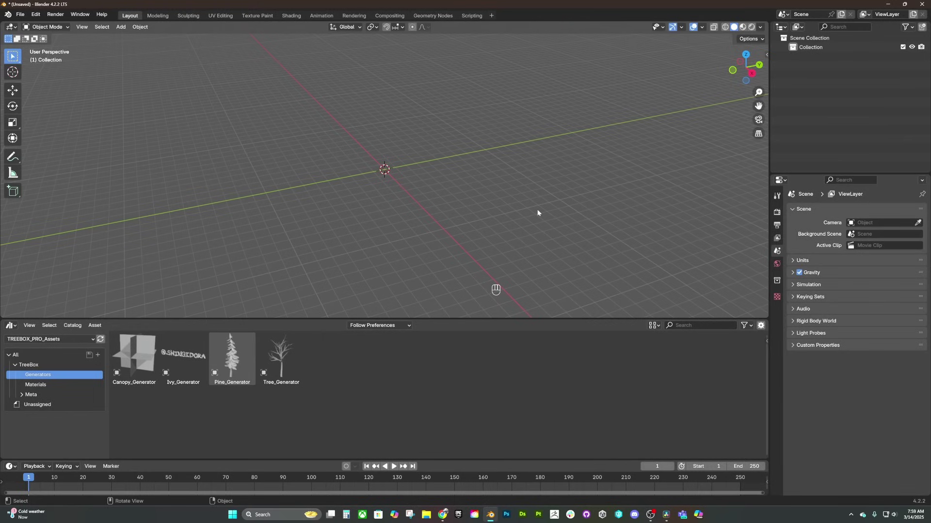
Show the viewport sidebar with its TREEBOX PRO tree tools tab.
key("n")
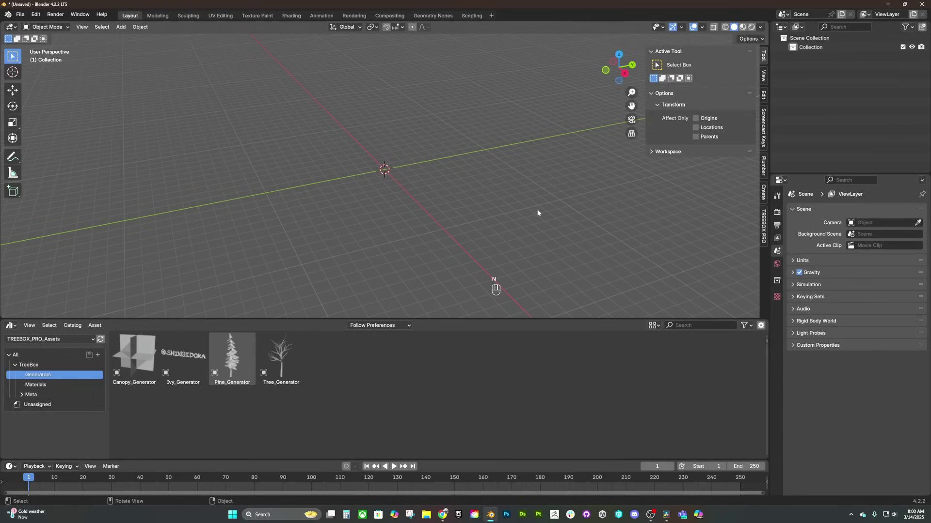
left_click(764, 226)
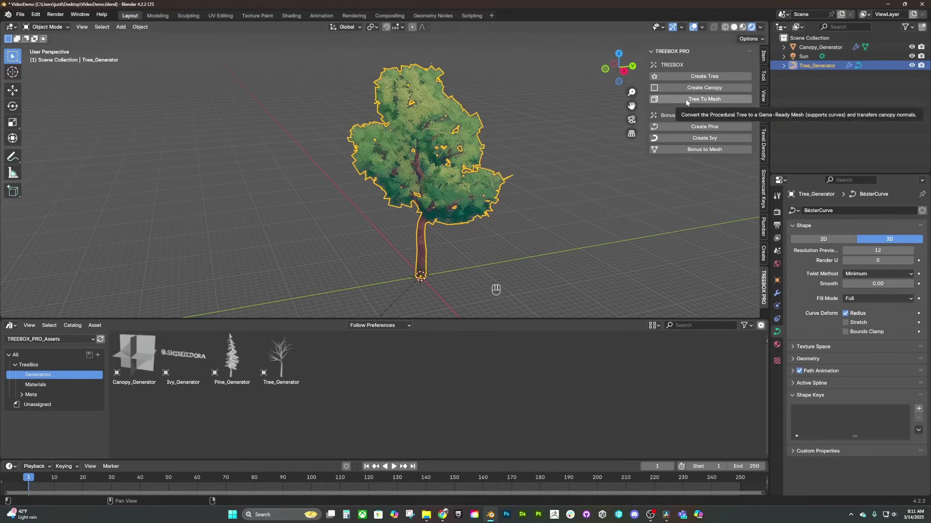
Convert the tree to a mesh and check its UV maps and modifiers in Solid shading.
left_click(686, 100)
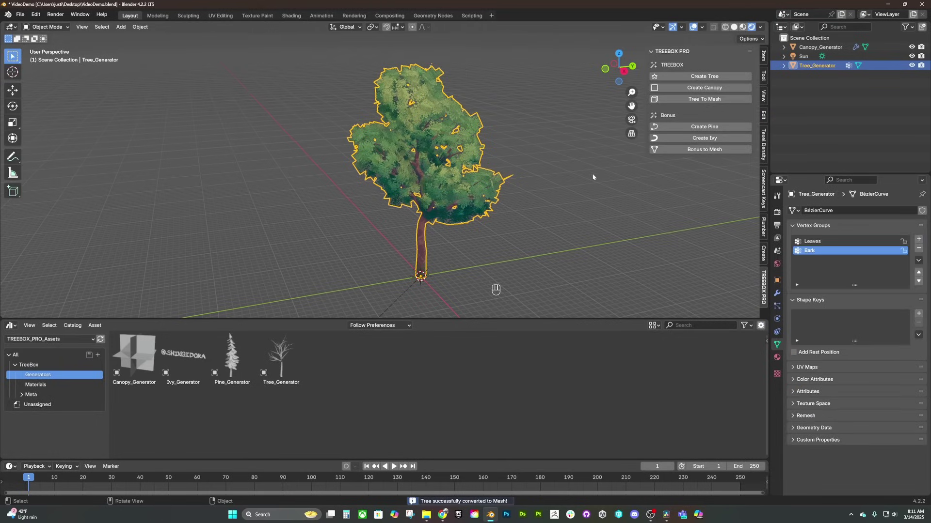
left_click(734, 27)
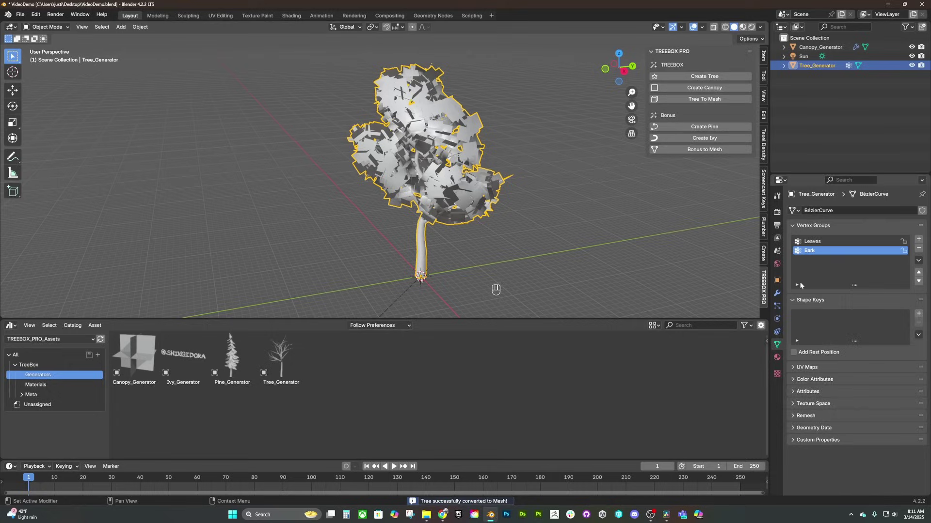
left_click(792, 367)
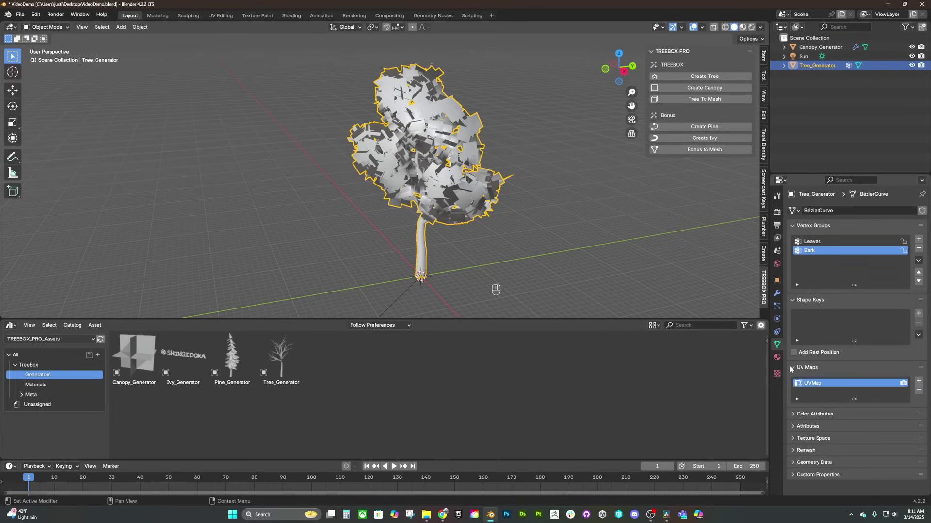
left_click(776, 293)
Deselect the tree and orbit around it in Wireframe shading.
left_click(682, 274)
left_click(726, 27)
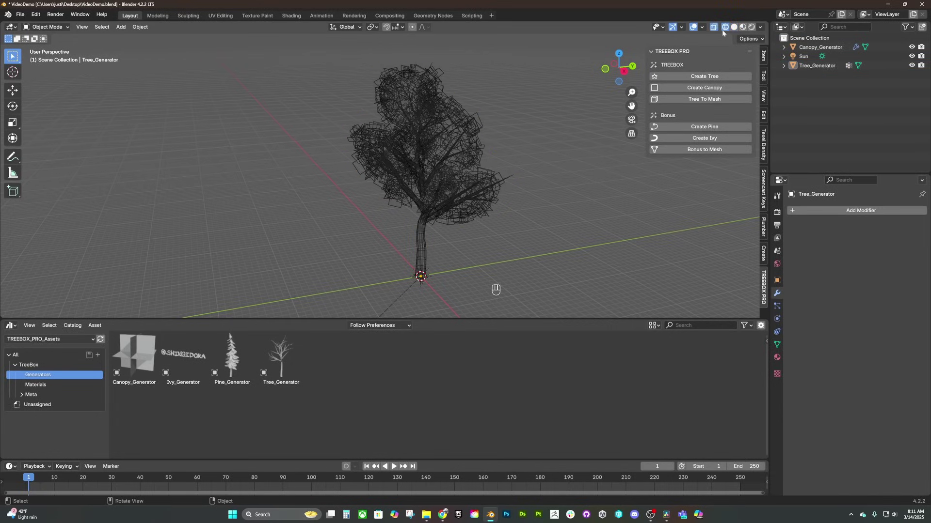
middle_click_drag(550, 128, 468, 131)
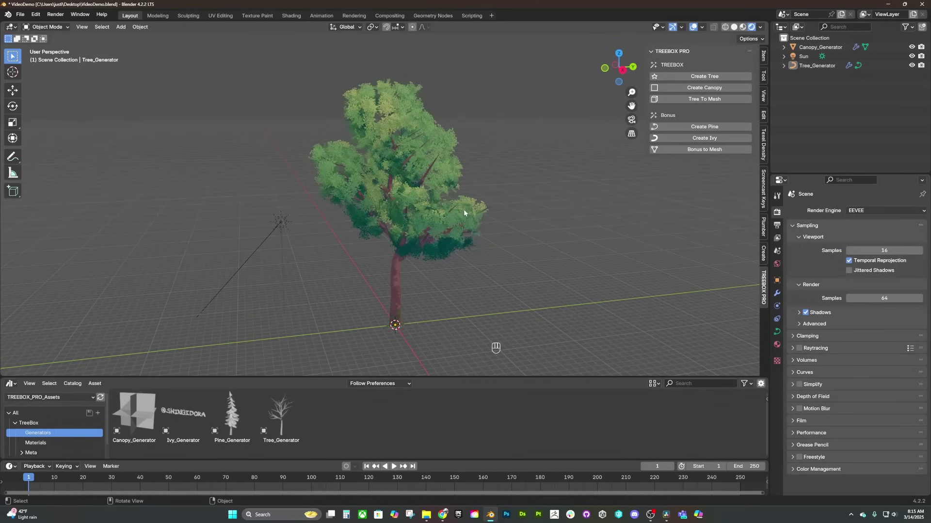
Select Tree_Generator and scroll through its GN_Tree modifier settings.
left_click(464, 213)
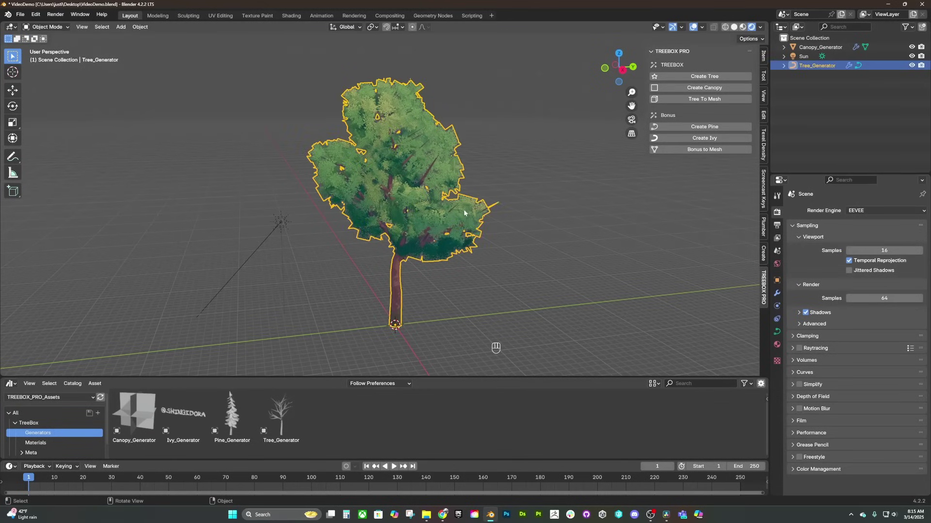
left_click(778, 293)
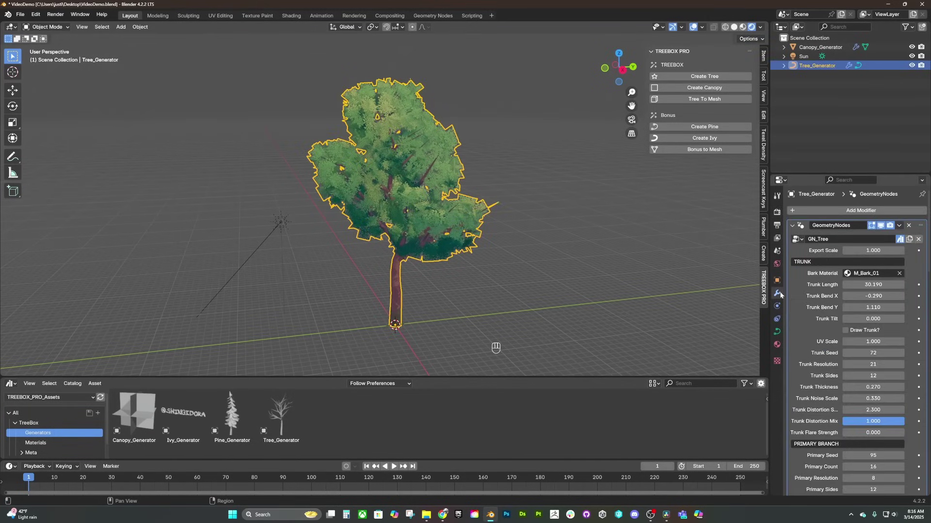
scroll(856, 296, "down", 15)
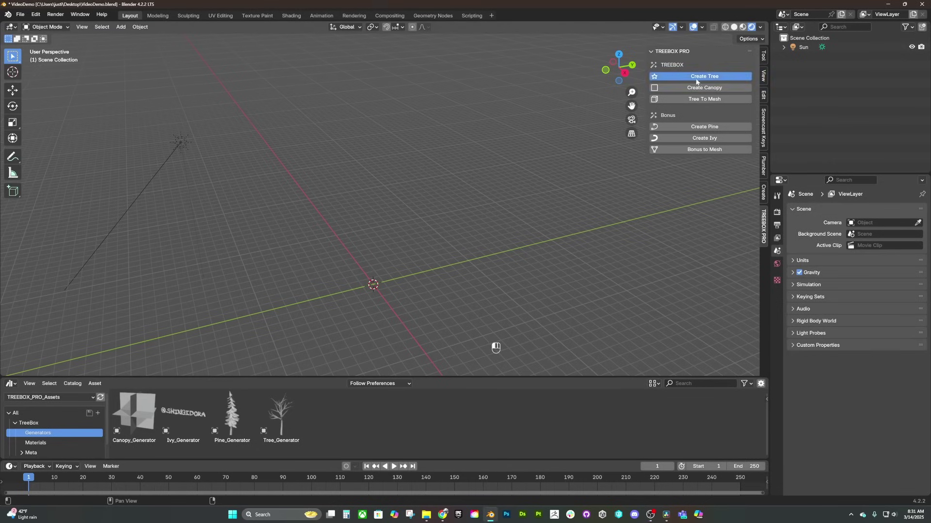
Create and select a new tree generator, then try and undo some branch tweaks.
left_click(704, 76)
left_click(410, 257)
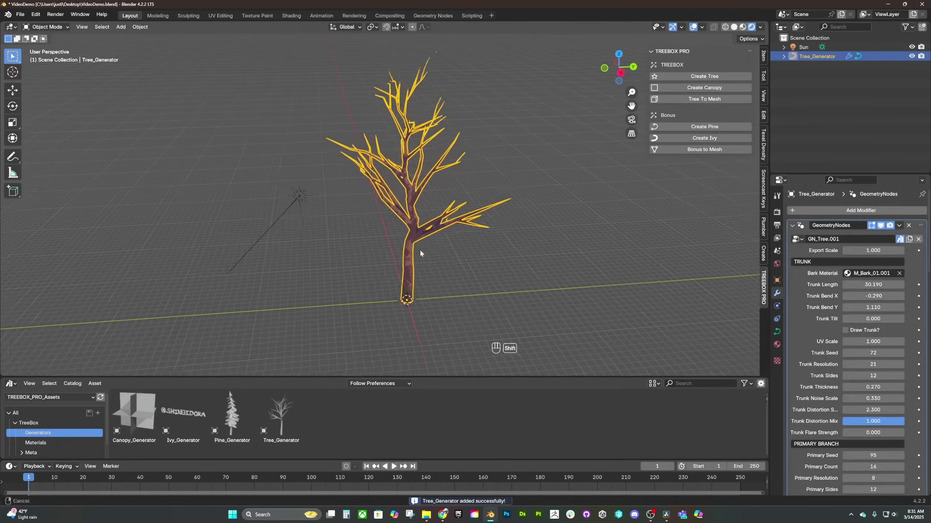
left_click_drag(859, 458, 873, 458)
scroll(858, 437, "down", 10)
left_click_drag(859, 396, 868, 396)
key("ctrl+z")
key("ctrl+z")
key("ctrl+z")
key("ctrl+z")
scroll(855, 328, "down", 12)
scroll(856, 327, "up", 3)
scroll(855, 328, "up", 2)
Adjust two more GN_Tree parameters on the new tree's modifier panel.
left_click_drag(867, 357, 868, 357)
mouse_move(872, 254)
left_mouse_down()
mouse_move(860, 254)
mouse_move(862, 277)
mouse_move(876, 260)
mouse_move(876, 231)
mouse_move(878, 252)
left_mouse_up()
scroll(865, 281, "up", 5)
scroll(866, 281, "up", 6)
scroll(866, 281, "up", 6)
scroll(873, 260, "up", 3)
Bend and distort the trunk more, lower Primary Scale High, and add a canopy generator.
left_click_drag(873, 355, 878, 343)
left_click_drag(866, 298, 870, 298)
scroll(867, 298, "down", 4)
mouse_move(872, 374)
left_mouse_down()
mouse_move(862, 373)
mouse_move(871, 373)
left_mouse_up()
scroll(873, 397, "down", 5)
left_click_drag(873, 431, 868, 431)
scroll(618, 296, "down", 2)
left_click(705, 88)
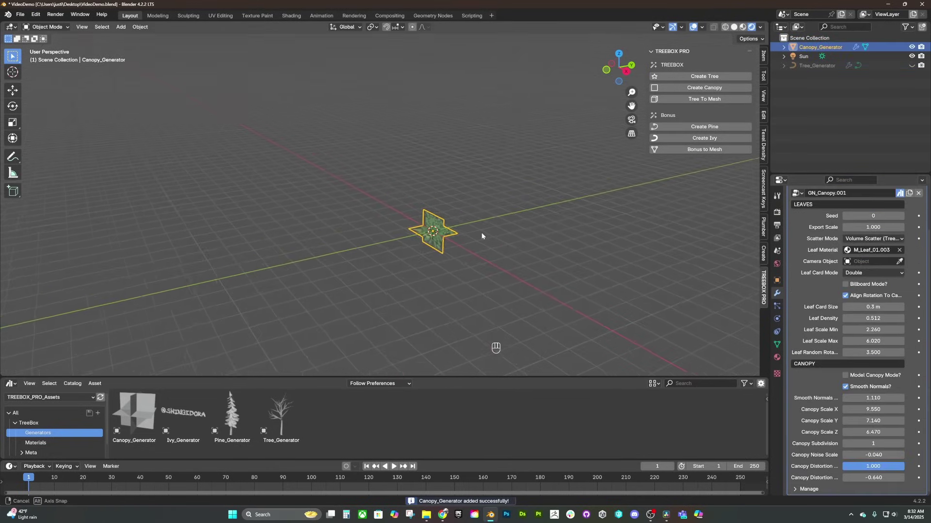
Change the canopy's scatter mode, shrink it, use smaller denser Triple leaf cards, seed 9.
left_click(873, 238)
left_click(867, 247)
left_click_drag(872, 409, 848, 432)
mouse_move(872, 318)
left_mouse_down()
mouse_move(887, 318)
mouse_move(858, 306)
mouse_move(887, 318)
left_mouse_up()
left_click(873, 273)
left_click(867, 296)
left_click_drag(872, 216, 887, 215)
Make the canopy taller, rounder and denser with Single cards, less rotation, Model Canopy Mode on.
left_click_drag(872, 432, 887, 477)
left_click_drag(872, 318, 892, 318)
left_click(872, 272)
left_click(868, 284)
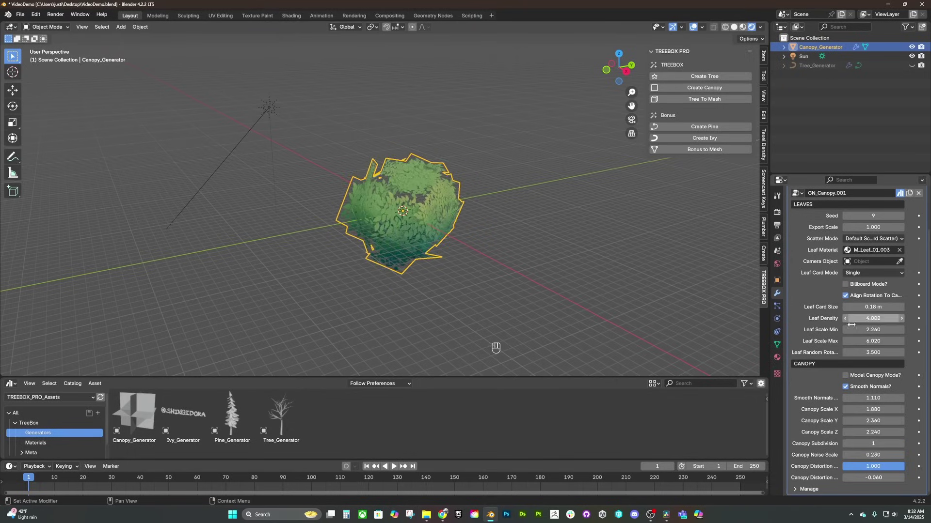
left_click_drag(872, 352, 853, 353)
left_click(851, 285)
left_click(845, 375)
Scale the cage's bottom face down, turn billboard leaves off, and raise leaf random rotation.
key("Tab")
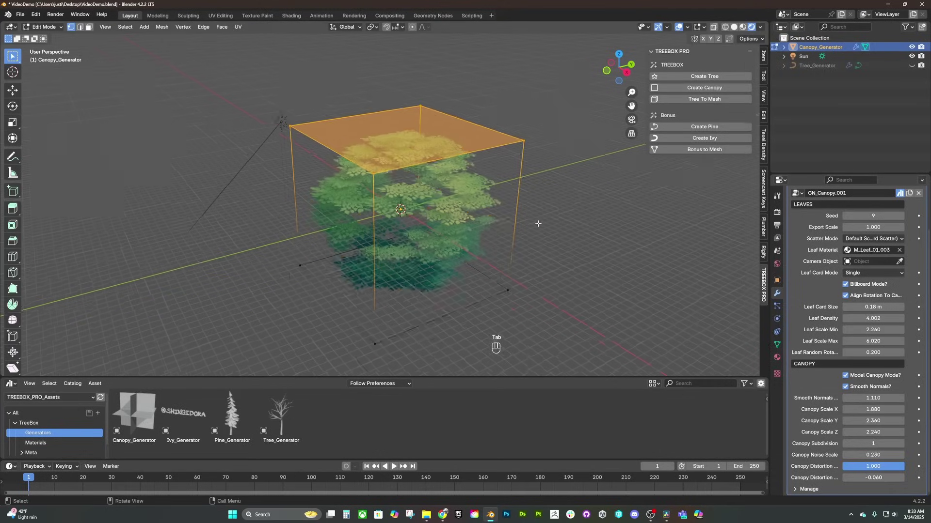
scroll(477, 228, "down", 3)
left_click(312, 270, "shift")
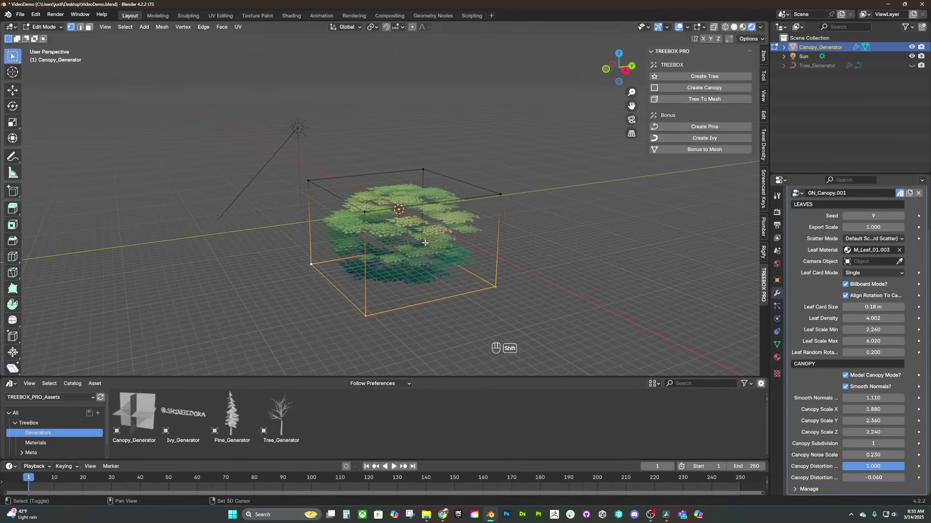
key("s")
left_click(828, 286)
left_click(846, 284)
key("ctrl+Tab")
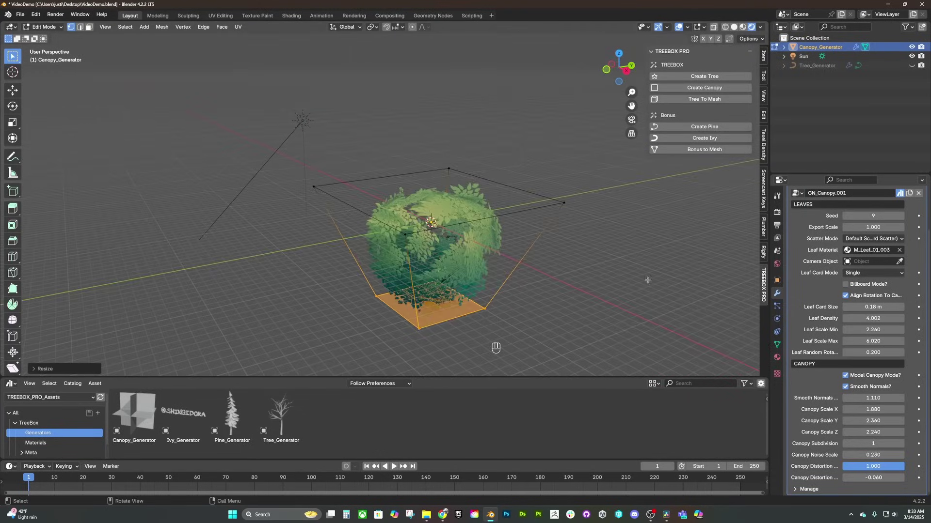
left_click(582, 276)
middle_click_drag(582, 276, 543, 261)
Set Canopy_Generator as the tree's Leaf Object and compare Default and Volume Scatter.
left_click_drag(868, 353, 887, 353)
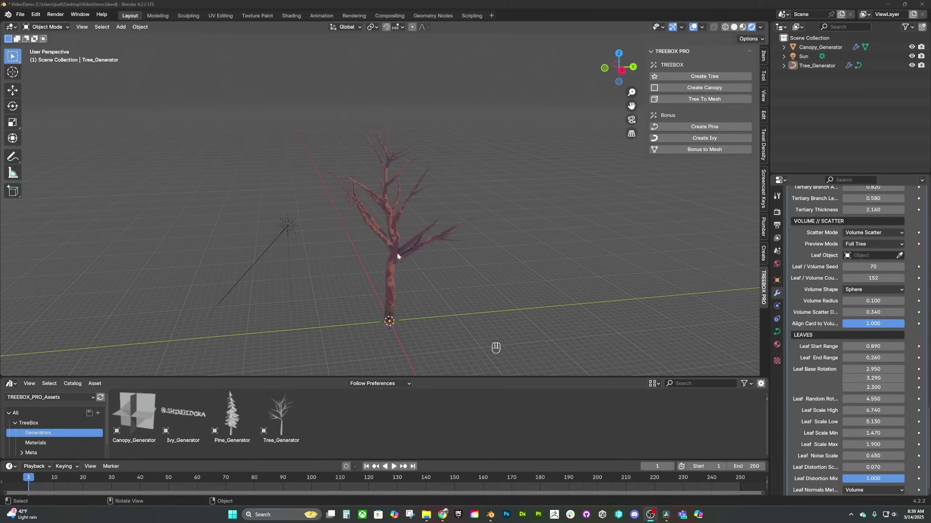
left_click(397, 256)
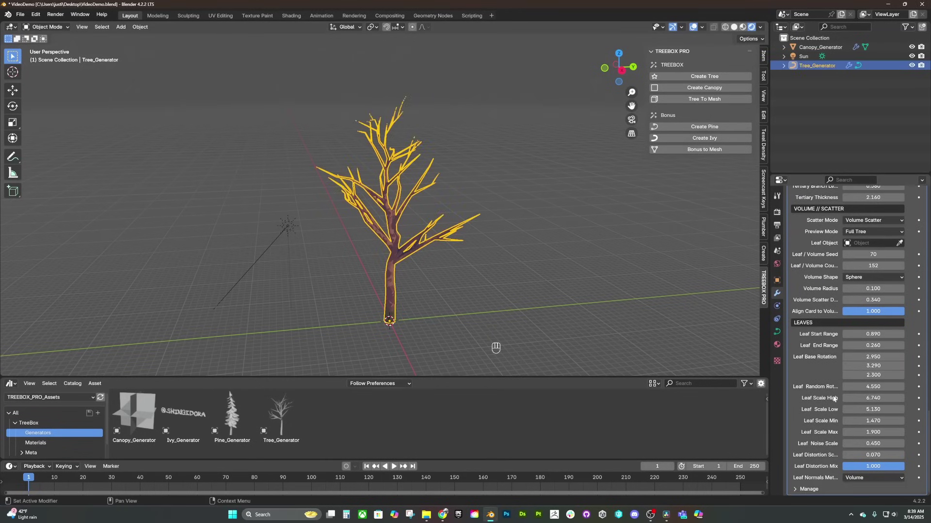
left_click(872, 244)
left_click(852, 257)
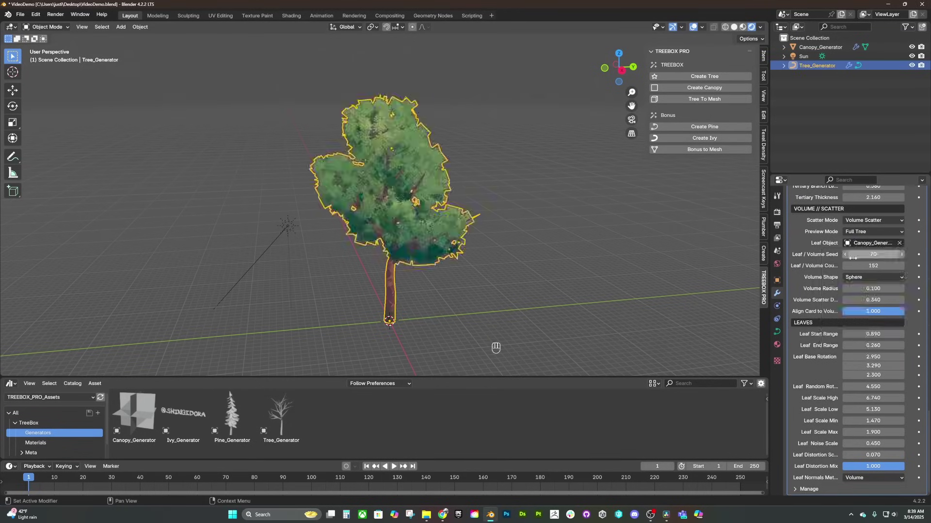
left_click(718, 279)
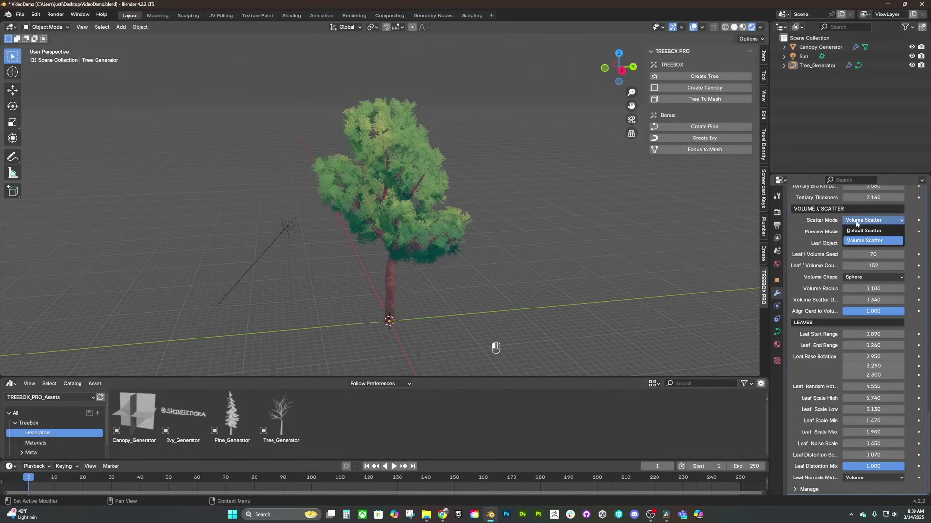
left_click(854, 231)
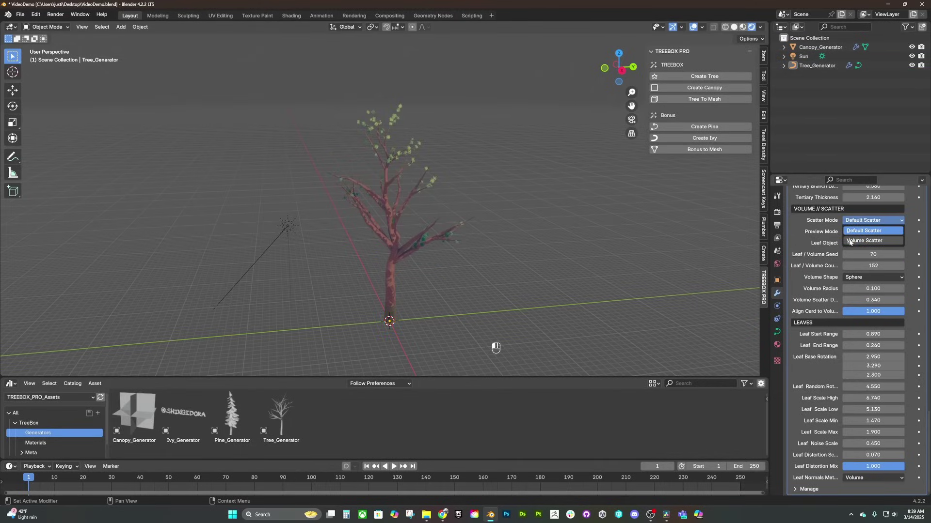
left_click(849, 241)
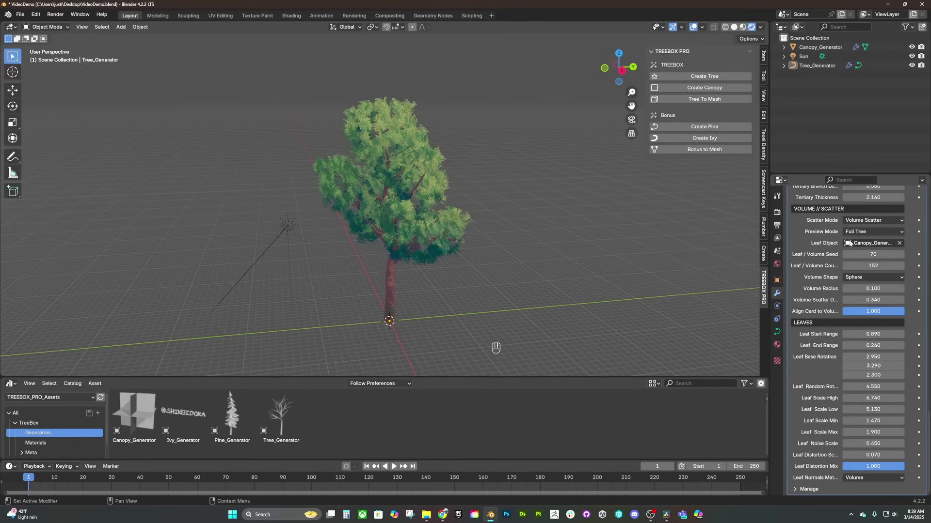
Reseed the foliage volumes, try Cube then Sphere shapes, and set volume radius to 0.050.
mouse_move(853, 254)
left_mouse_down()
mouse_move(870, 254)
mouse_move(858, 266)
left_mouse_up()
left_click(858, 297)
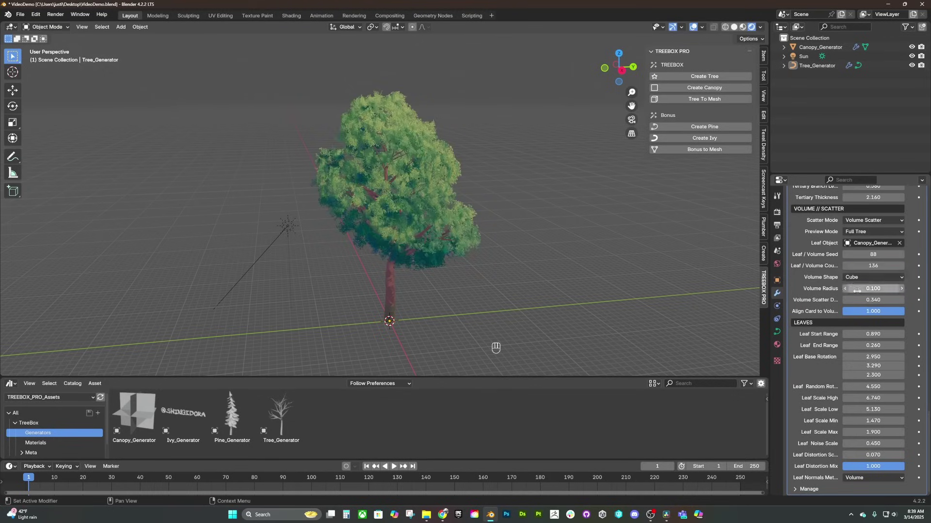
left_click(857, 232)
left_click(858, 270)
left_click(858, 277)
left_click(858, 288)
left_click_drag(864, 291, 867, 291)
left_click(868, 232)
left_click(857, 251)
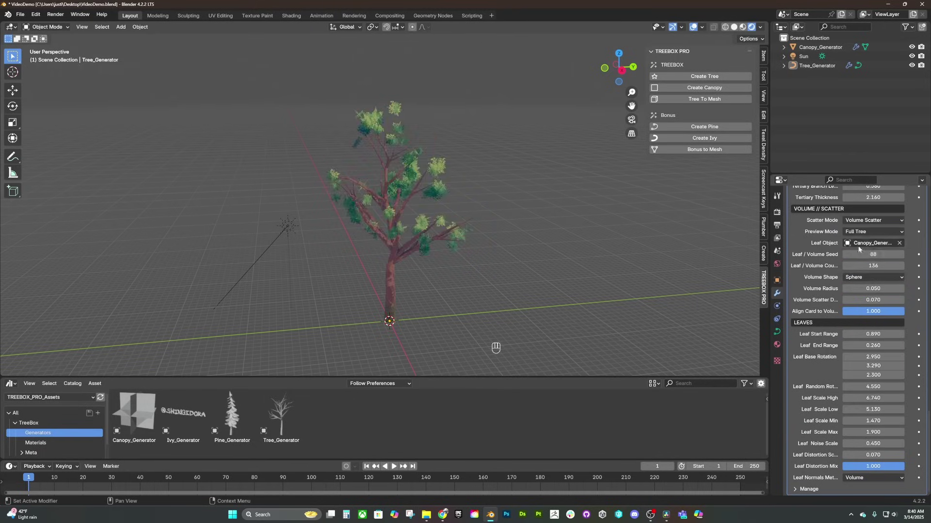
Enlarge and reseed the foliage volumes, undo a sparser try, and adjust leaf range, rotation and scale.
mouse_move(853, 288)
left_mouse_down()
mouse_move(868, 299)
mouse_move(865, 288)
left_mouse_up()
left_click_drag(868, 254, 873, 254)
left_click_drag(869, 299, 865, 289)
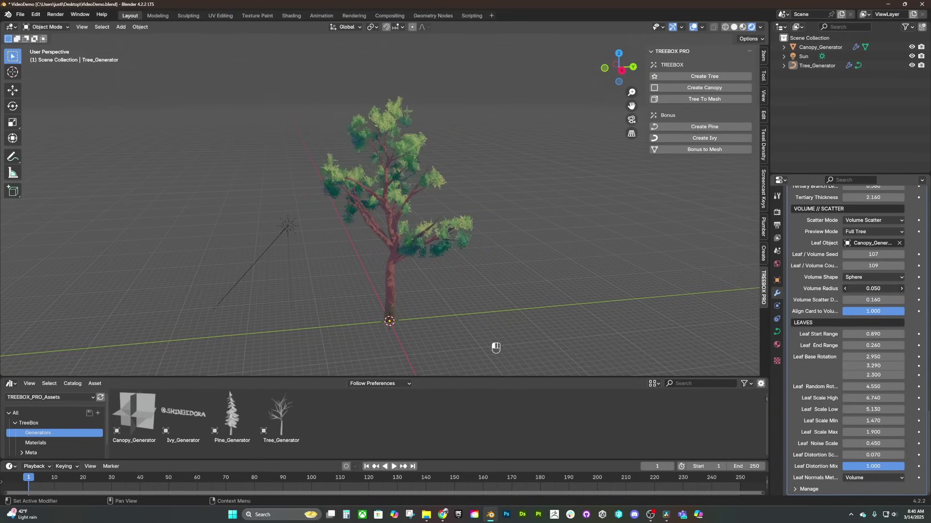
key("ctrl+z")
key("ctrl+z")
middle_click_drag(490, 229, 581, 236)
left_click(859, 231)
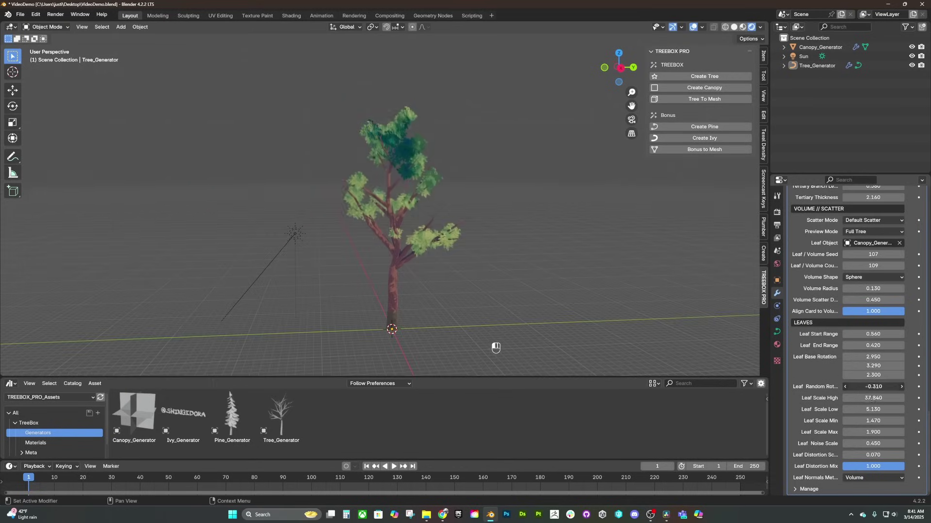
left_click_drag(872, 398, 882, 421)
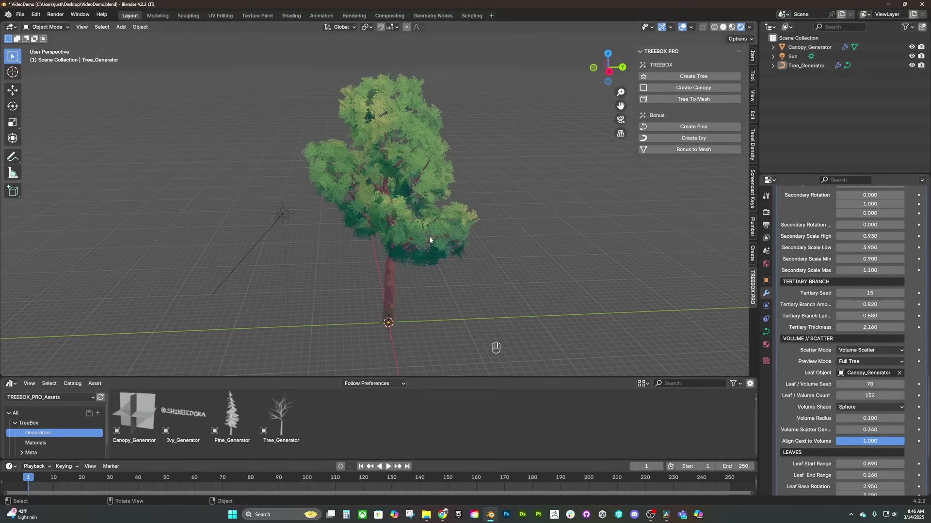
Set Tree_Generator's Preview Mode to Branches Only and select Canopy_Generator in the Outliner.
left_click(430, 239)
left_click(873, 363)
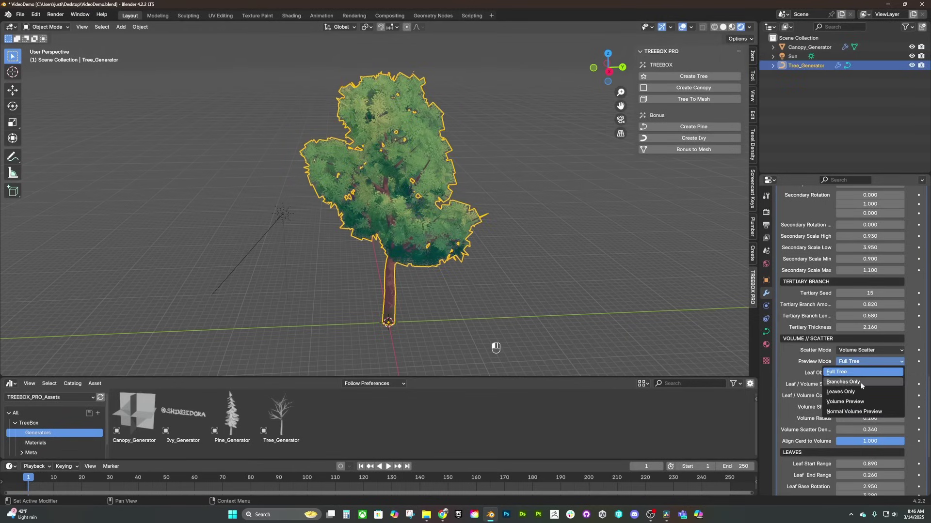
left_click(859, 382)
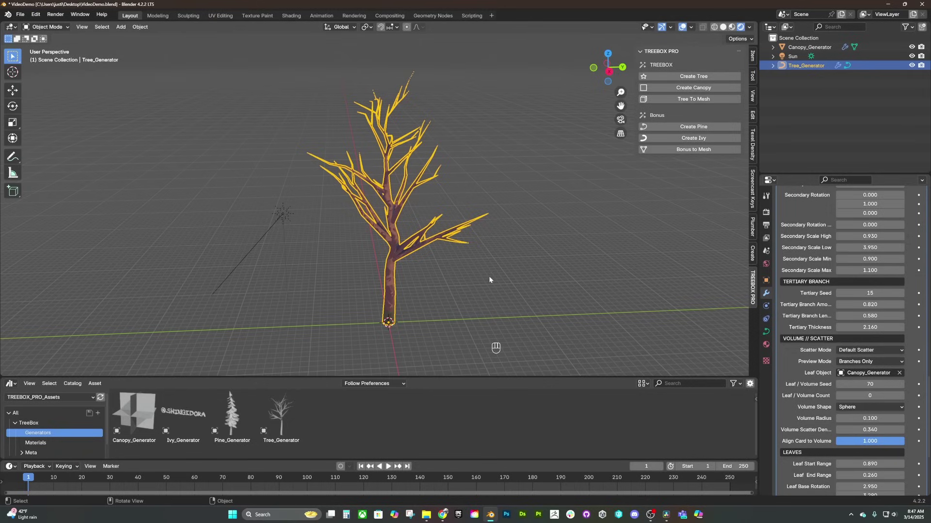
left_click(809, 47)
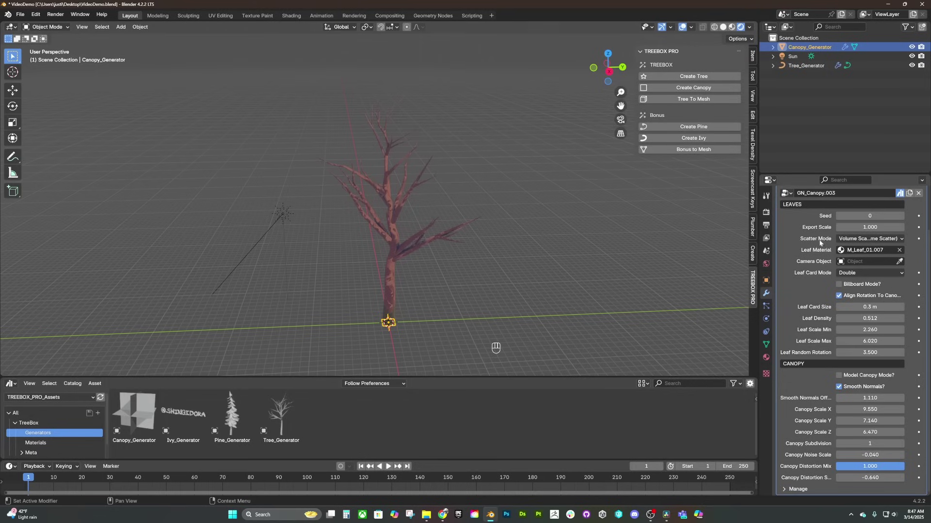
Switch the canopy to Default Scatter and shrink its X scale to 1.520.
left_click(847, 239)
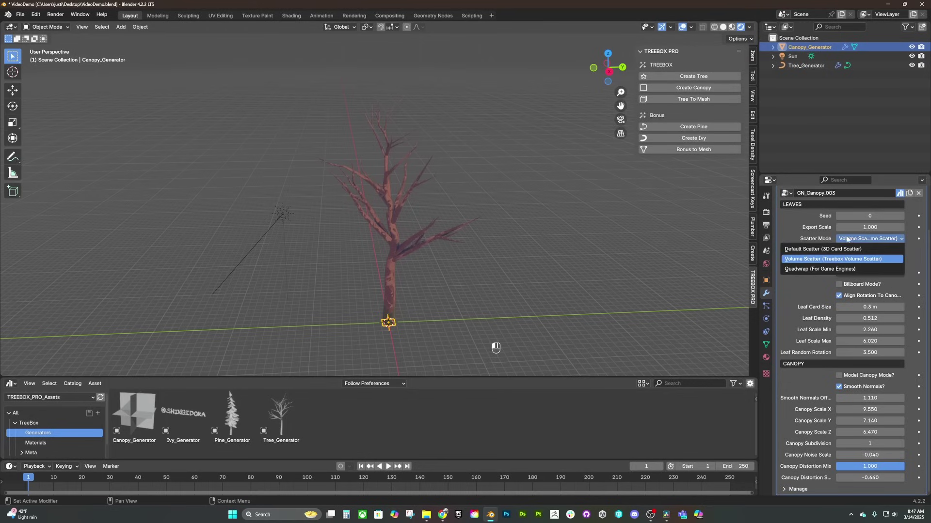
left_click(817, 248)
left_click_drag(870, 410, 848, 410)
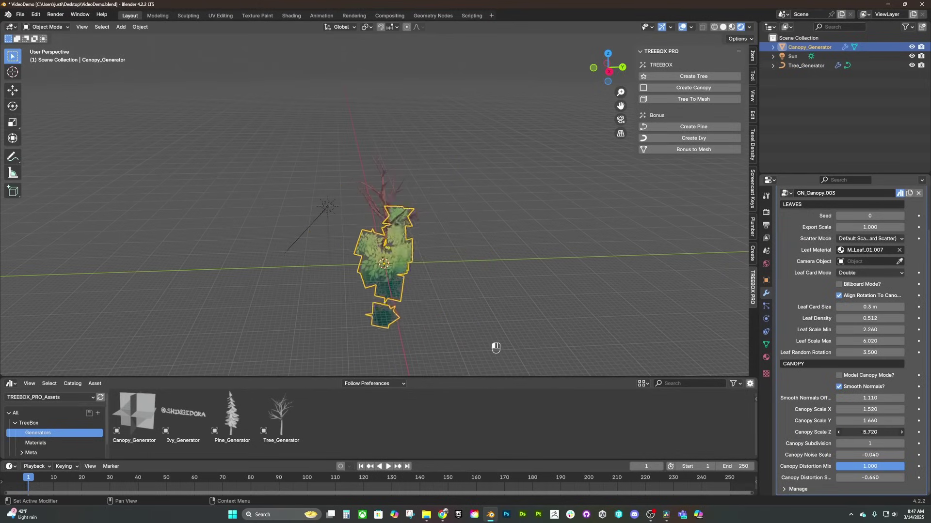
scroll(475, 250, "up", 4)
middle_click_drag(466, 256, 488, 243)
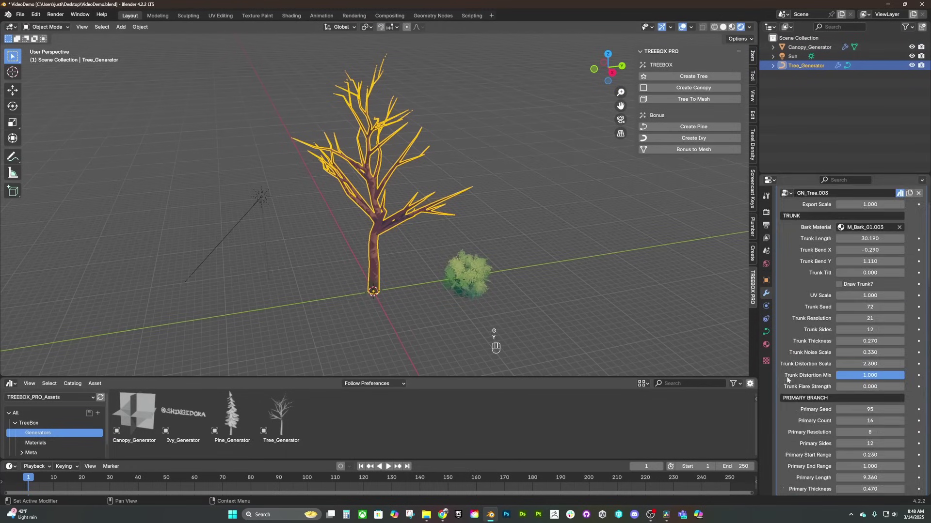
scroll(853, 272, "down", 10)
Return the tree to Full Tree preview, grow canopy clumps, and raise minimum leaf scale to 2.090.
left_click(869, 232)
left_click(852, 242)
left_click_drag(869, 266, 902, 265)
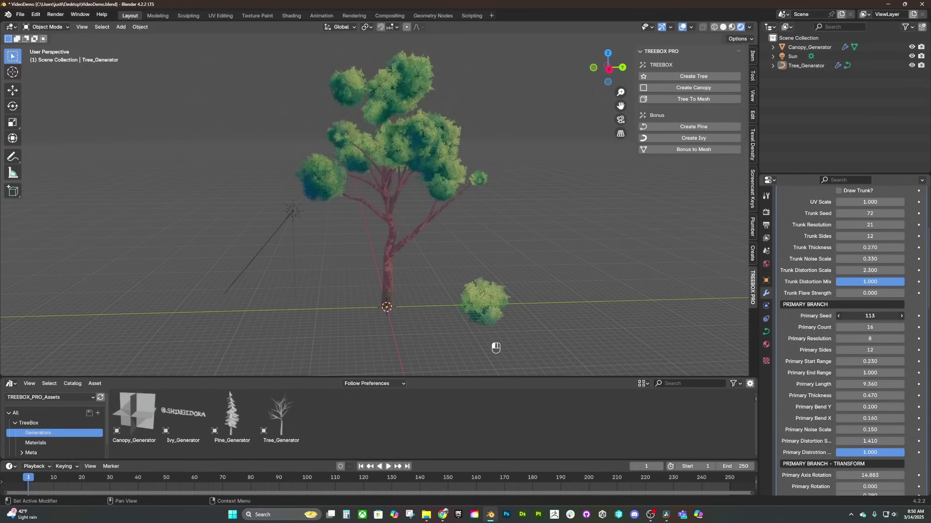
scroll(853, 339, "down", 20)
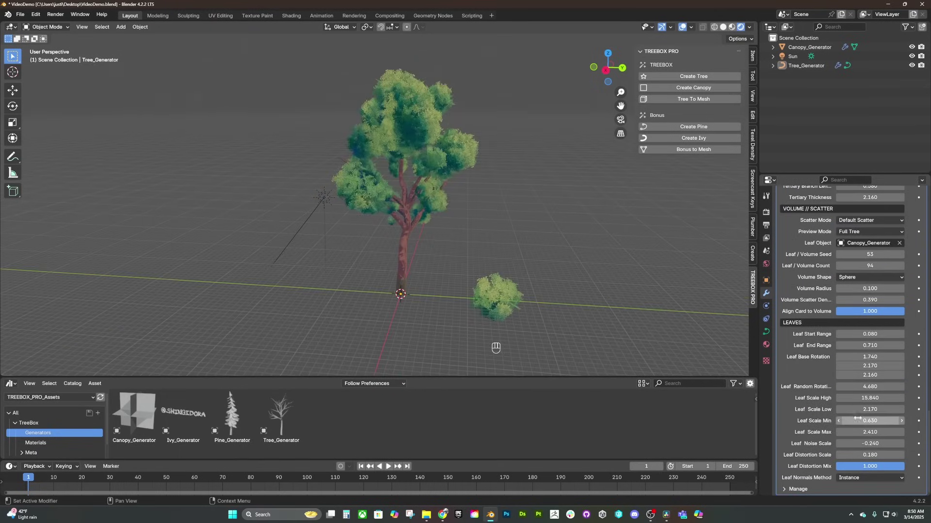
left_click_drag(858, 419, 887, 419)
middle_click_drag(484, 272, 499, 199)
scroll(490, 192, "up", 2)
Convert the leafy tree to a mesh and view it with material and rendered shading.
left_click(434, 163)
left_click(669, 99)
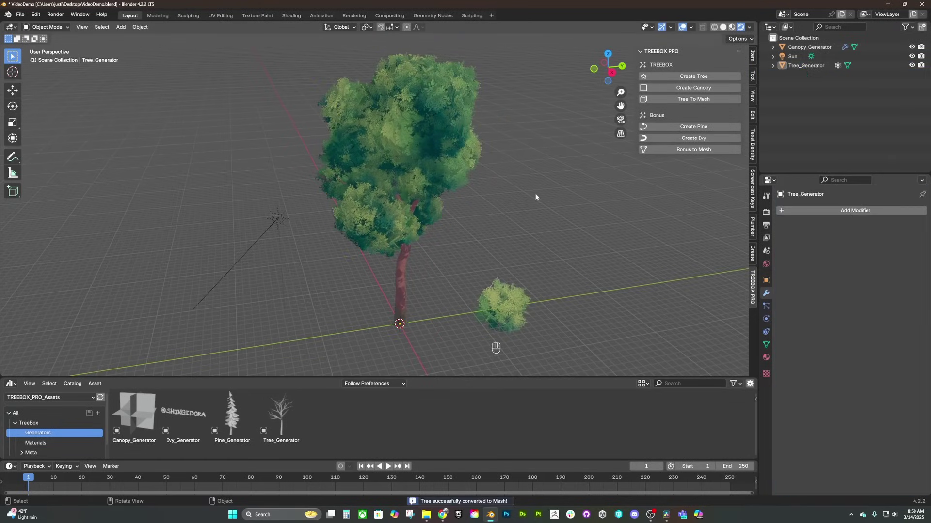
middle_click_drag(448, 168, 711, 30)
left_click(501, 187)
mouse_move(501, 187)
middle_mouse_down()
mouse_move(527, 195)
mouse_move(525, 212)
middle_mouse_up()
left_click(731, 27)
left_click(741, 27)
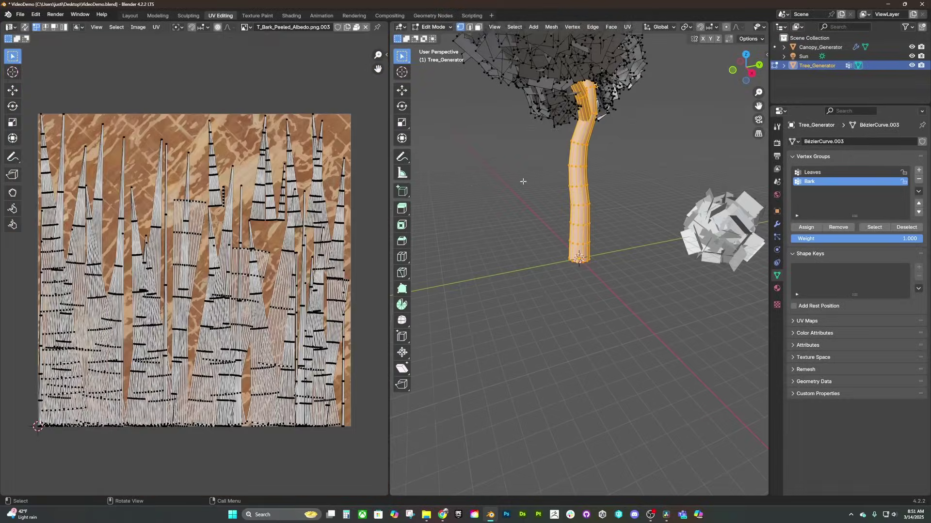
middle_click_drag(533, 244, 546, 253)
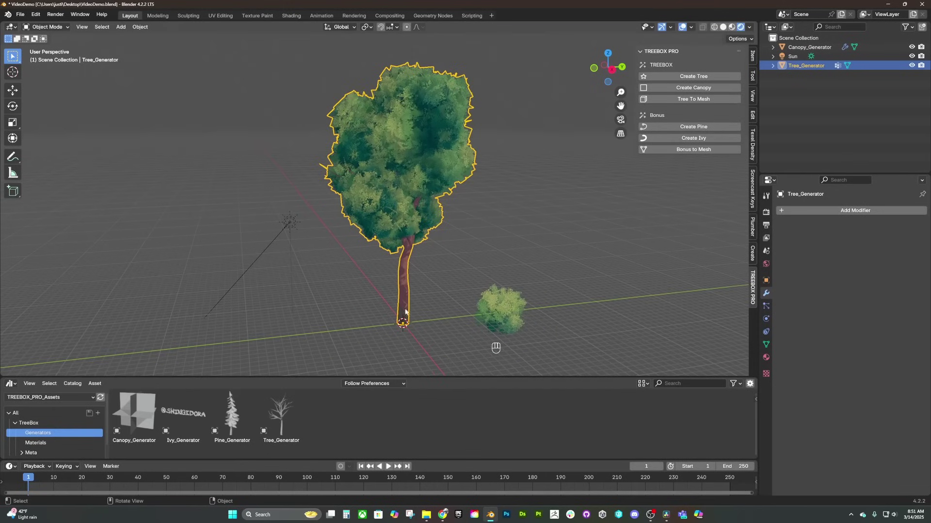
Try several bark and leaf materials from the catalog, ending with M_Bark_02 and M_Leaf_03.
left_click(35, 443)
left_click_drag(182, 415, 402, 291)
left_click_drag(574, 414, 397, 160)
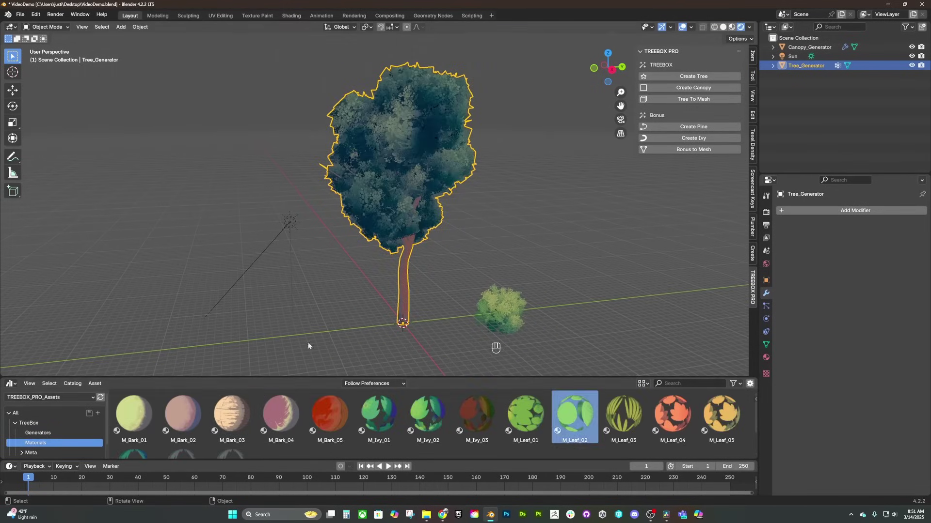
left_click_drag(231, 414, 402, 291)
left_click_drag(673, 415, 397, 160)
left_click_drag(721, 415, 397, 170)
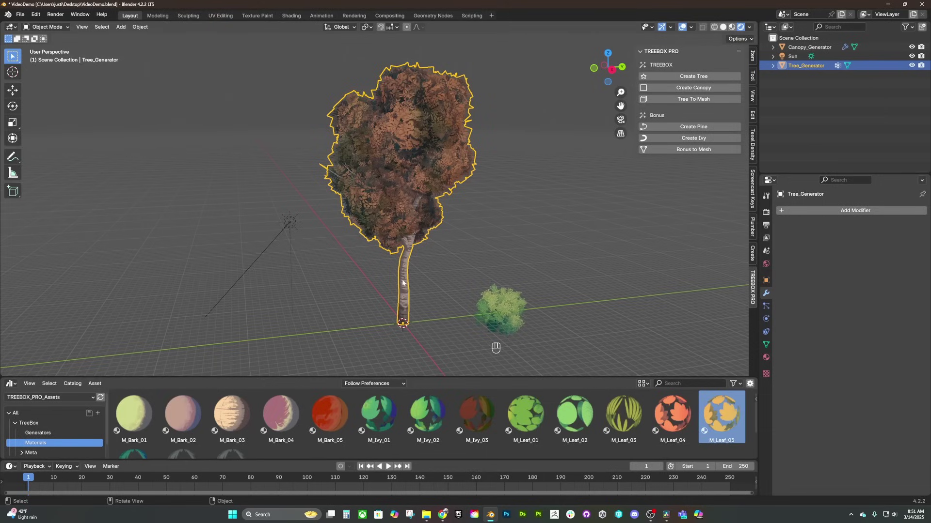
left_click_drag(329, 414, 400, 293)
left_click_drag(183, 414, 400, 296)
left_click_drag(624, 415, 436, 209)
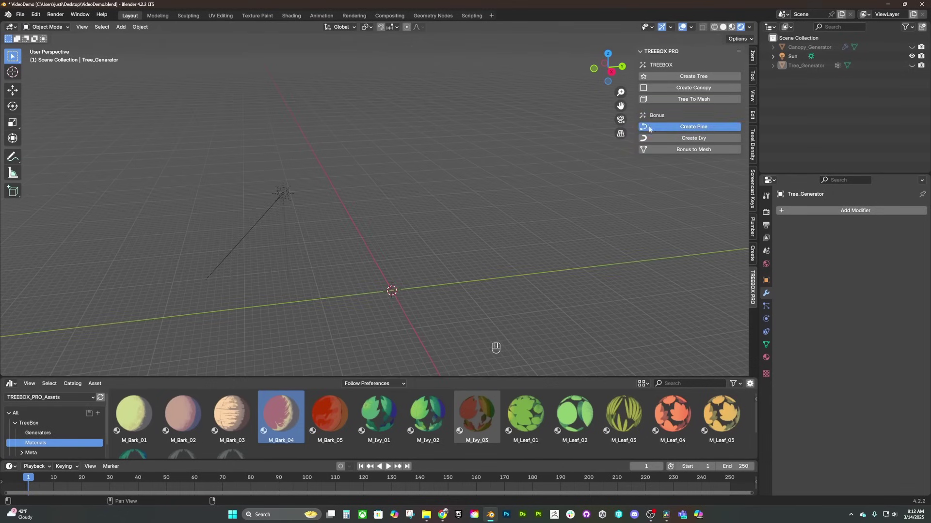
Add a pine tree generator, lower its trunk noise scale and raise its trunk distortion scale.
left_click(693, 127)
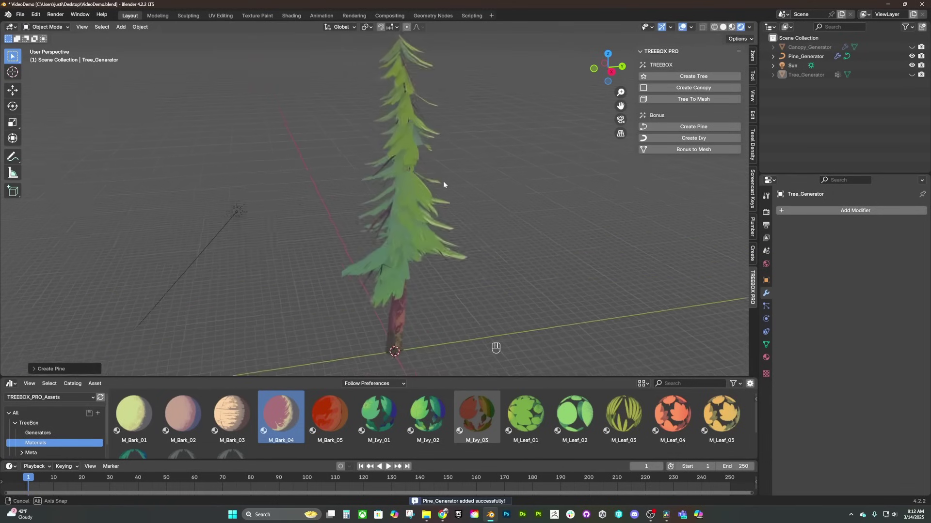
left_click(404, 183)
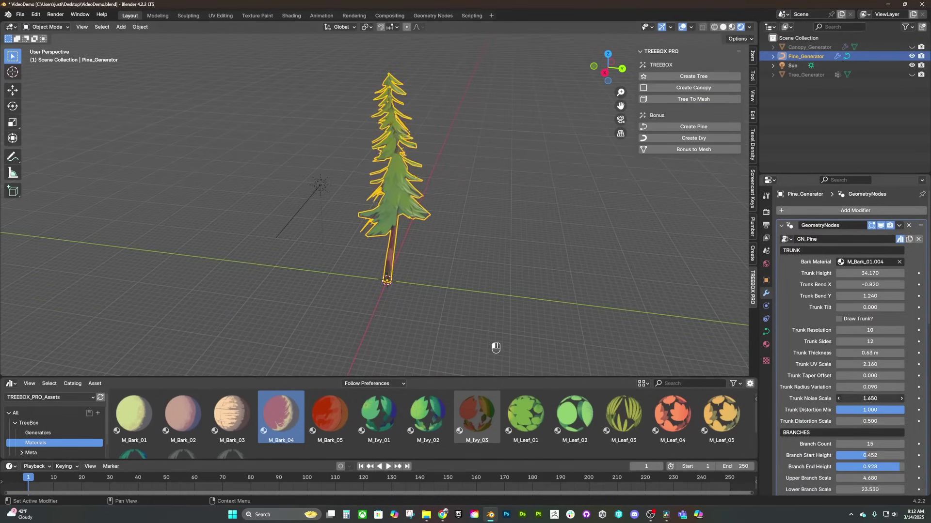
left_click_drag(870, 398, 843, 399)
left_click_drag(870, 421, 896, 421)
Raise the pine's Branch Count to 45 and adjust its leaf rotation, cap height and seed.
scroll(870, 339, "down", 5)
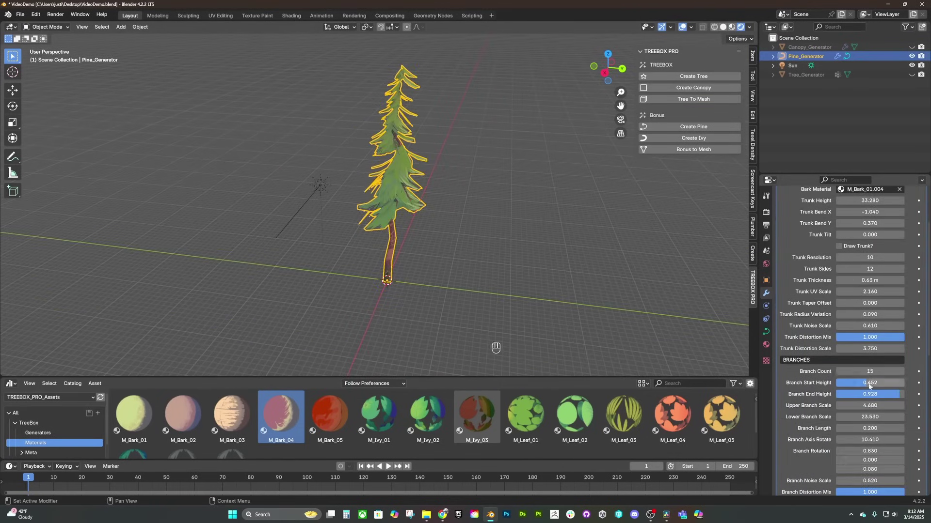
left_click_drag(870, 372, 872, 371)
scroll(872, 369, "down", 5)
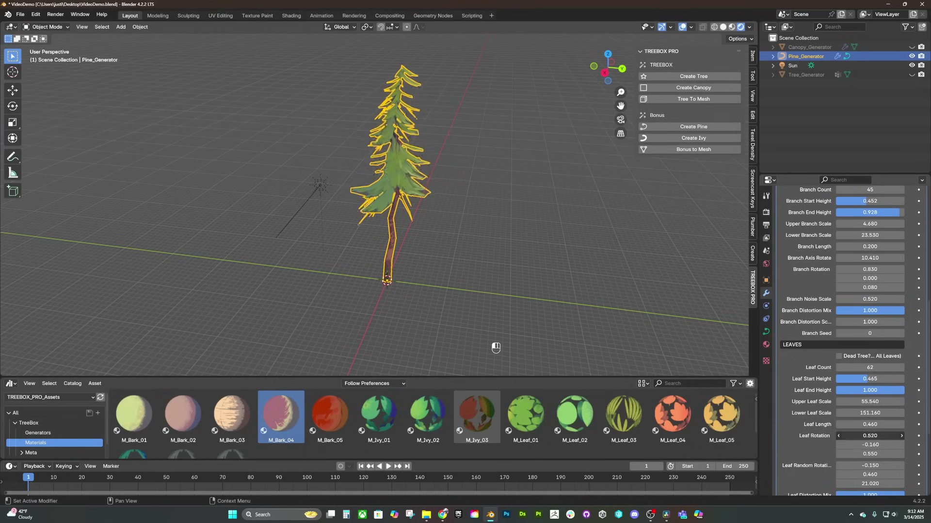
scroll(856, 415, "down", 5)
left_click_drag(856, 436, 877, 384)
scroll(869, 374, "down", 2)
scroll(856, 361, "up", 3)
scroll(856, 361, "up", 18)
In Edit Mode, move the pine's trunk curve points along the X axis from the right-side view.
key("Tab")
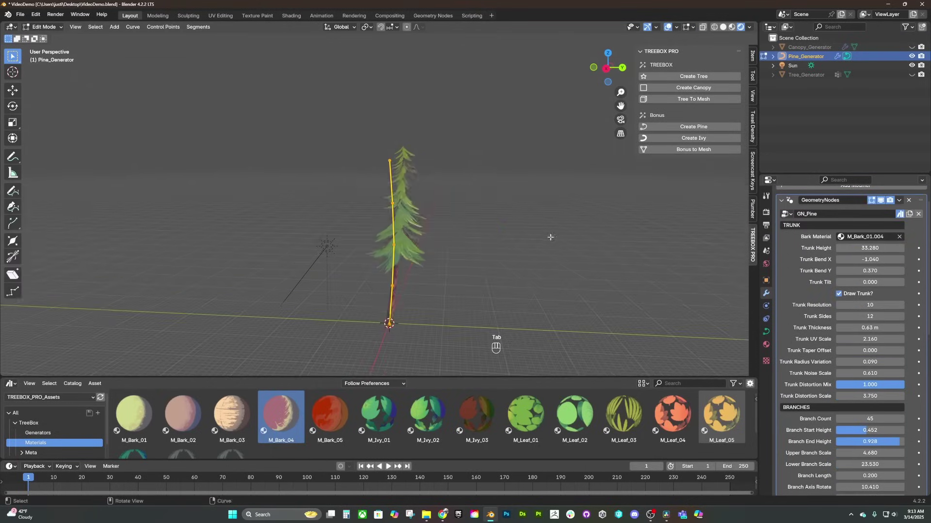
key("KP_3")
key("g")
key("x")
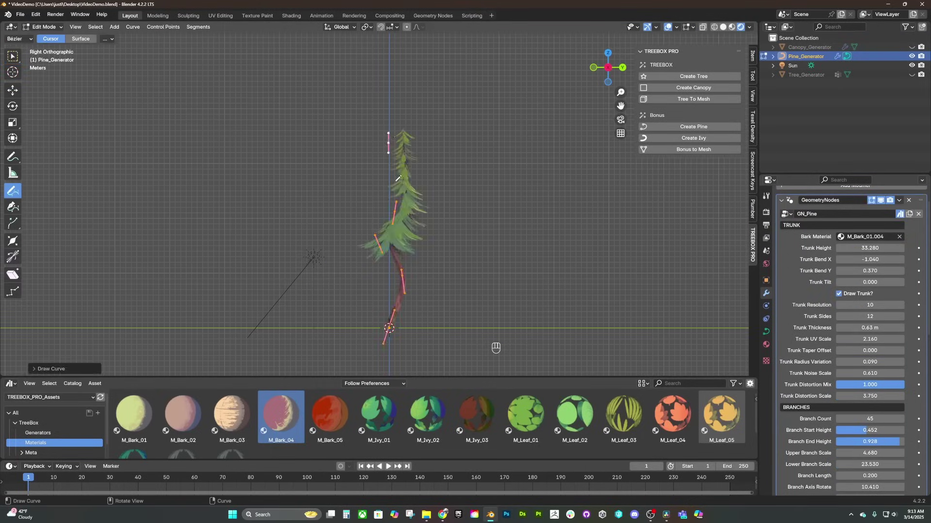
left_click(361, 188)
middle_click_drag(361, 188, 474, 253)
Add an ivy generator, shift it along the Y axis, and enter curve Edit Mode.
left_click(659, 142)
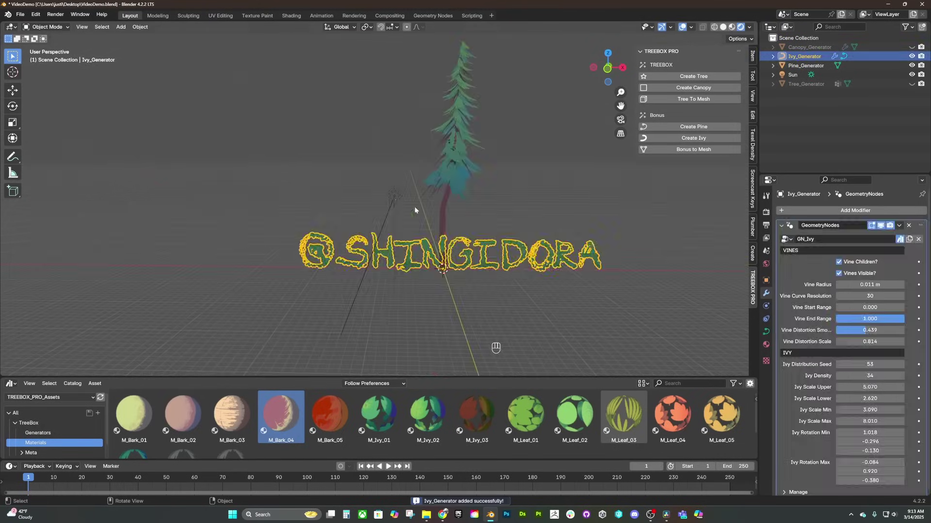
key("g")
key("g")
key("y")
key("Tab")
left_click(546, 246)
Draw new vine strokes beneath and around the lettering, following surface depth.
key("KP_1")
left_click_drag(42, 293, 525, 301)
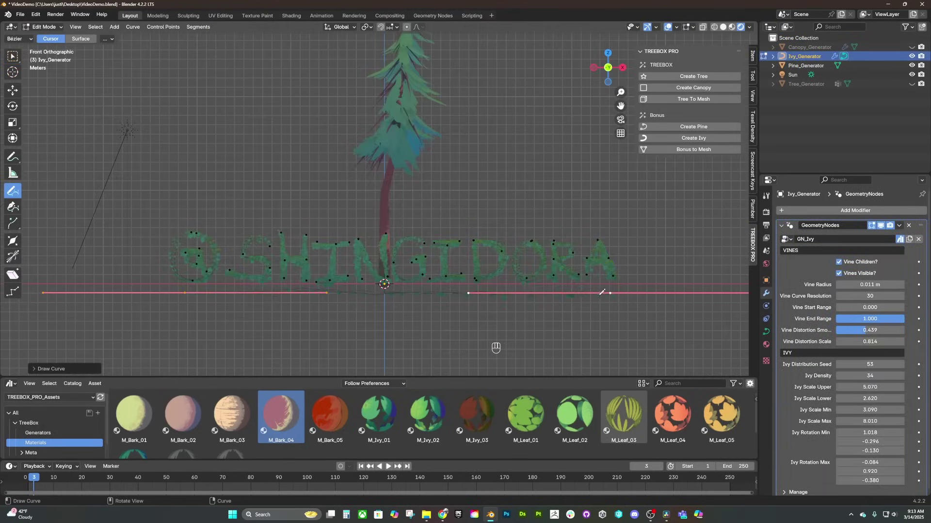
middle_click_drag(313, 309, 387, 252)
left_click(80, 39)
mouse_move(315, 227)
middle_mouse_down()
mouse_move(341, 206)
mouse_move(417, 221)
middle_mouse_up()
key("Tab")
Reselect the ivy and raise its Vine Distortion Scale to 1.564.
left_click(792, 75)
key("ctrl+z")
key("ctrl+z")
key("ctrl+z")
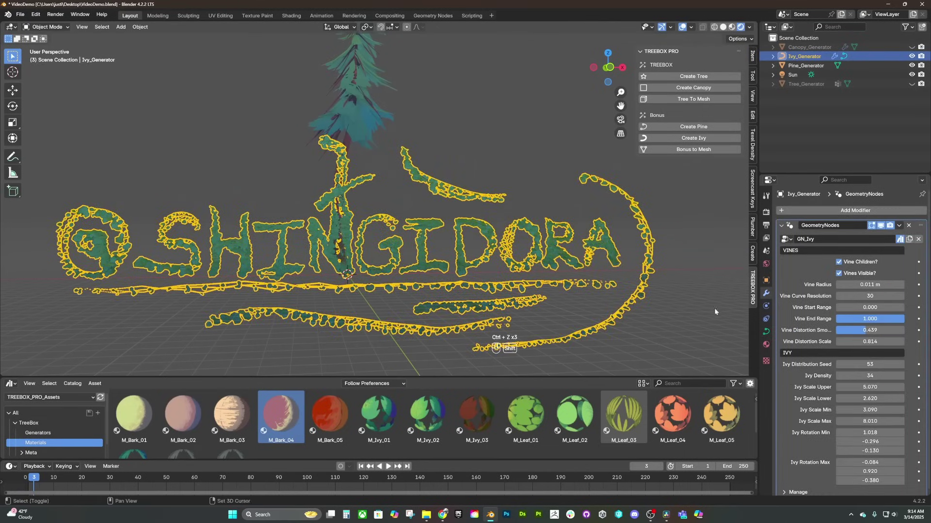
mouse_move(869, 342)
left_mouse_down()
mouse_move(907, 342)
mouse_move(877, 342)
left_mouse_up()
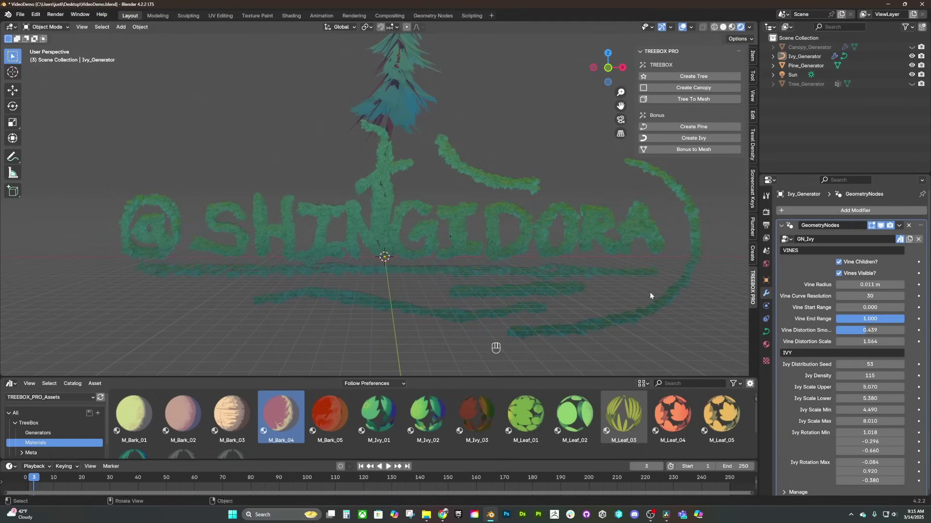
middle_click_drag(650, 295, 643, 252)
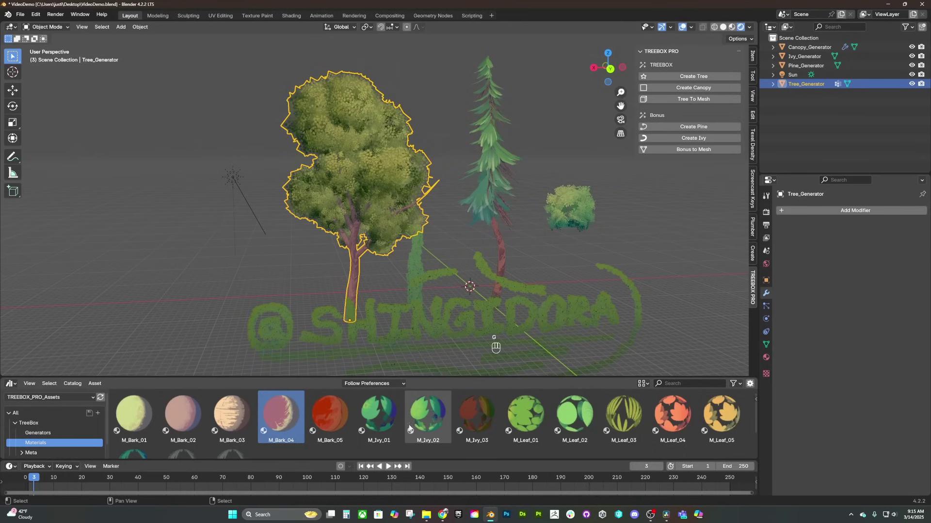
Apply M_Ivy_02, then M_Ivy_03, to the ivy lettering.
left_click_drag(410, 428, 423, 418)
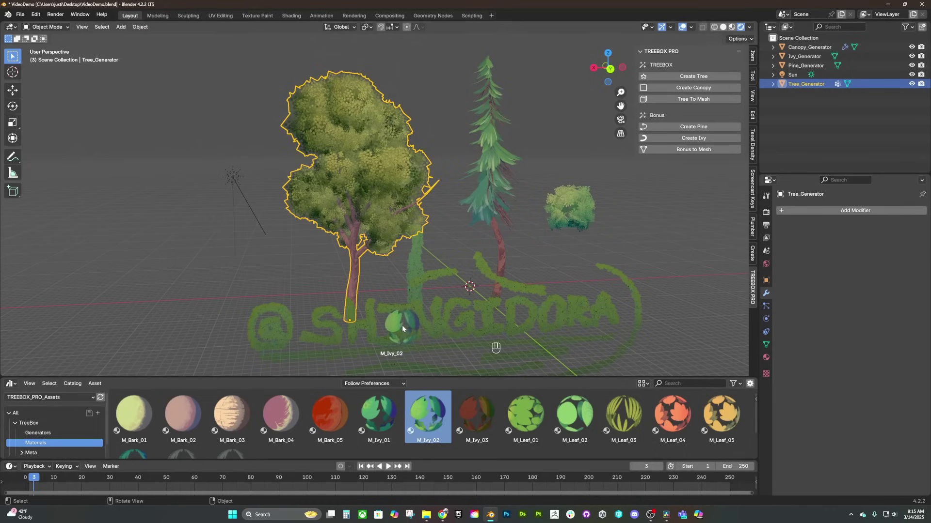
left_click_drag(393, 325, 394, 322)
left_click_drag(477, 416, 432, 333)
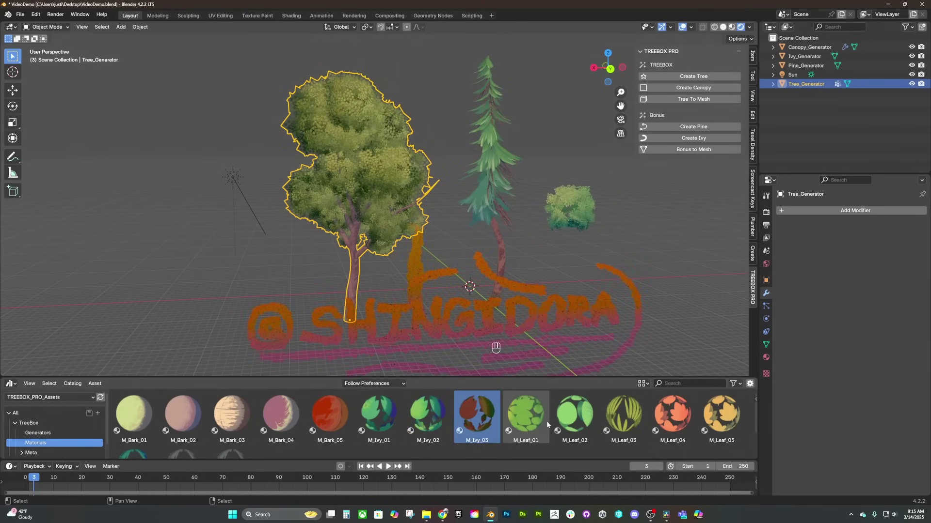
Apply the M_Leaf_01 leaf material to the tree and pick M_PineLeaf_03.
left_click(543, 424)
left_click_drag(386, 167, 387, 168)
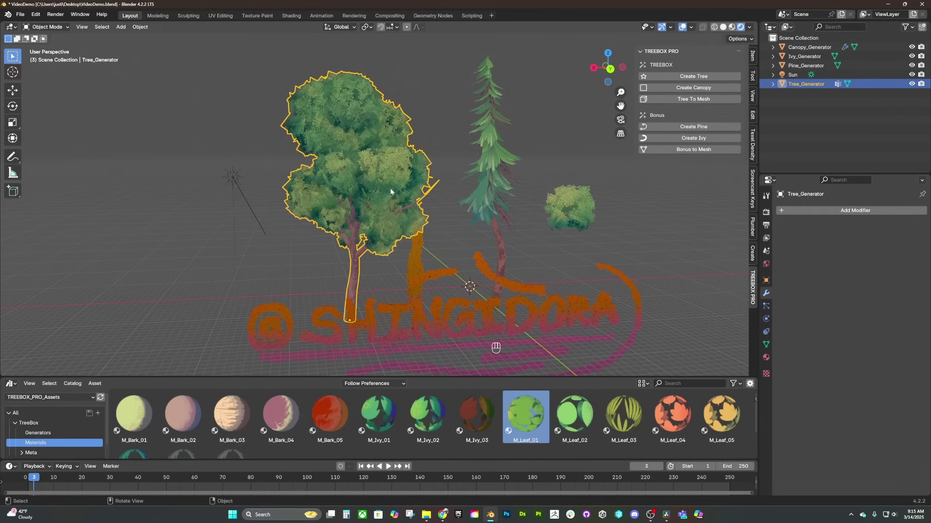
scroll(207, 433, "down", 2)
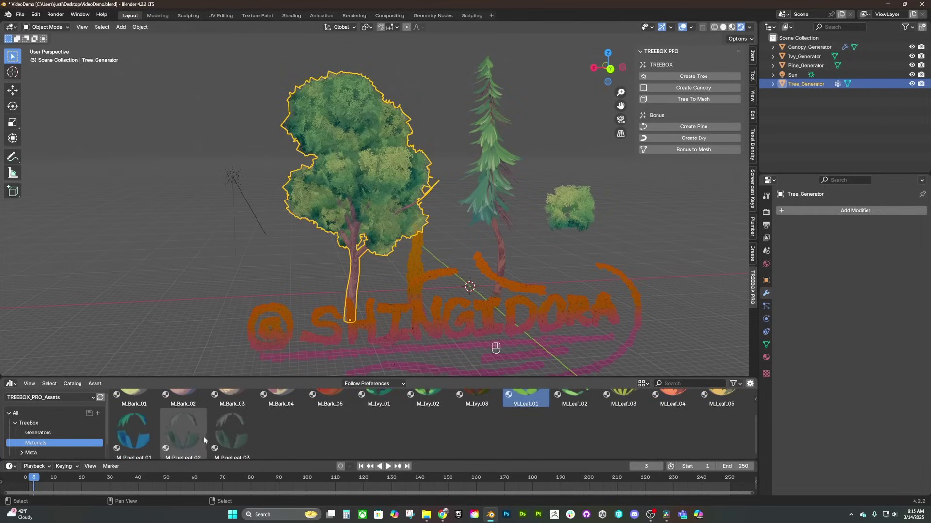
left_click(231, 431)
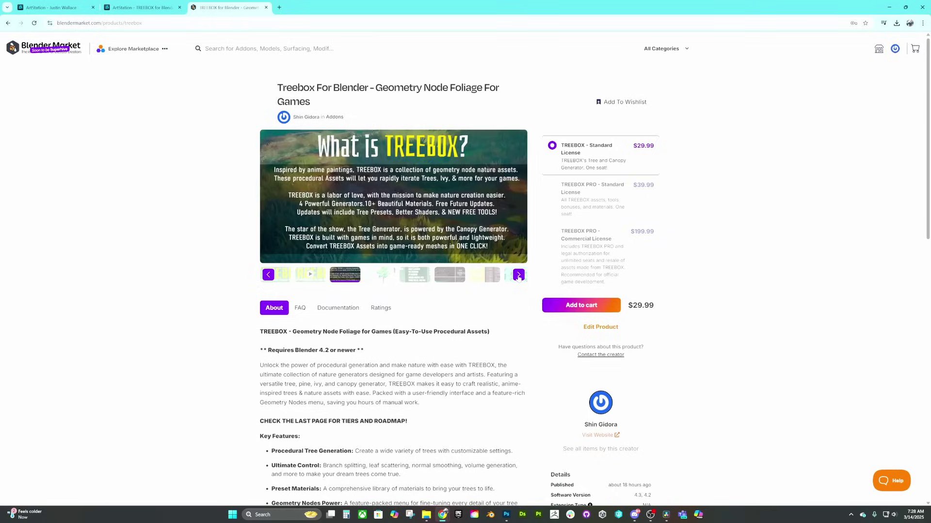
left_click(518, 274)
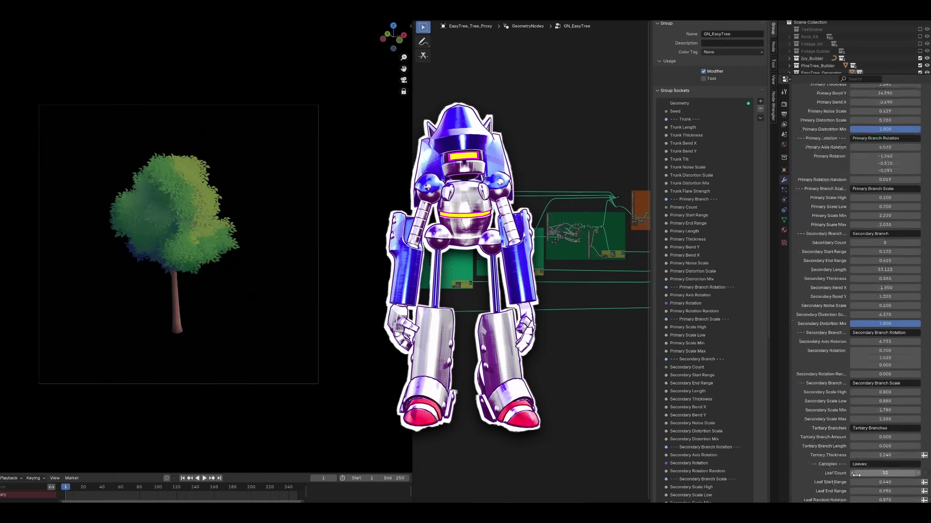
Change the leaf seed, lower maximum leaf scale to 1.710, and set leaf normals to Instance.
left_click_drag(864, 490, 872, 490)
left_click_drag(885, 445, 887, 416)
left_click(872, 481)
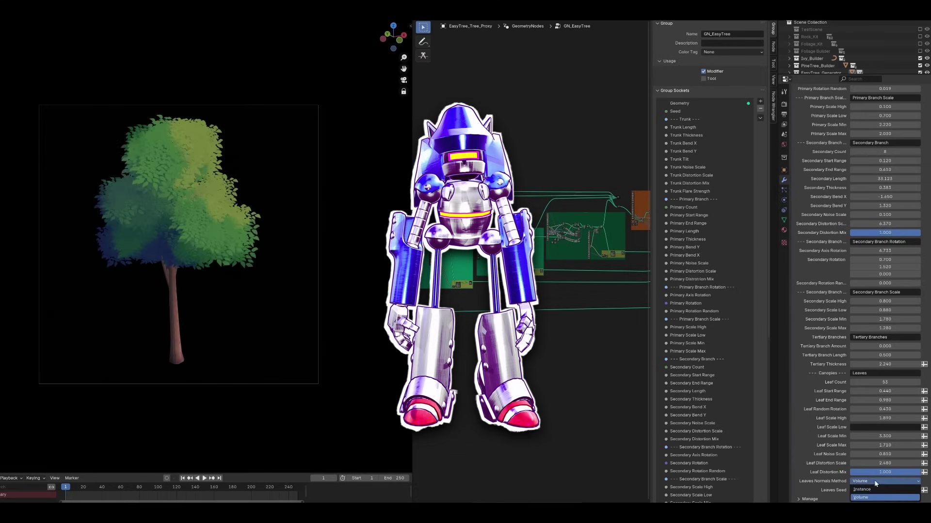
left_click(872, 490)
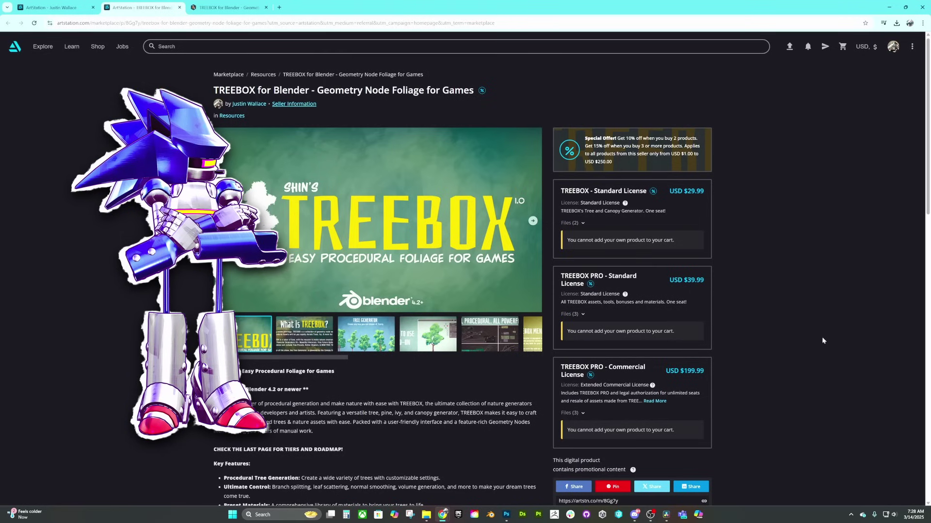
Step through the product slides from Tree Generator to the Game-Ready slide.
left_click(533, 221)
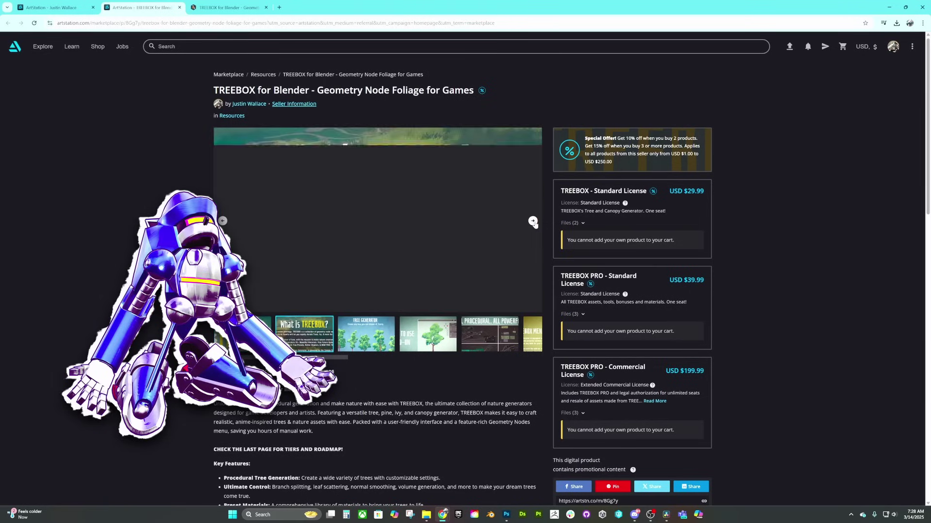
left_click(533, 221)
left_click(533, 221)
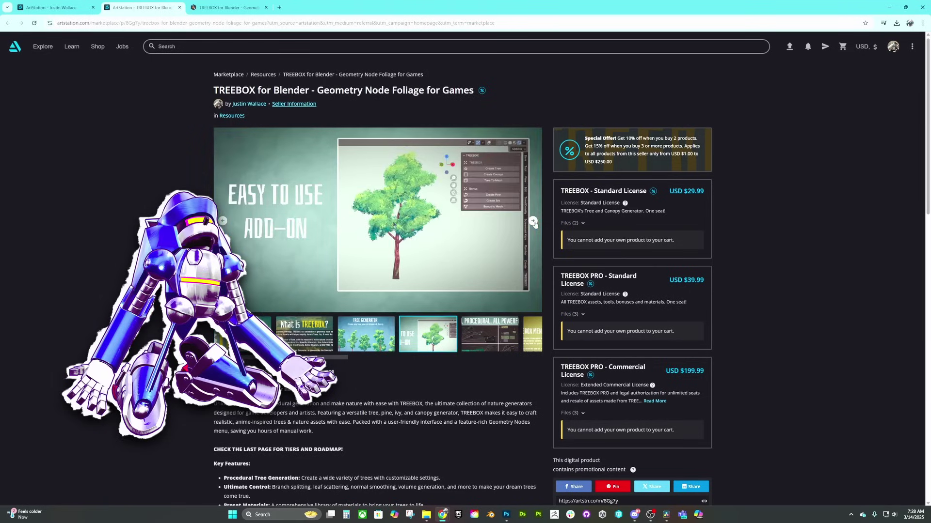
left_click(533, 222)
left_click(533, 222)
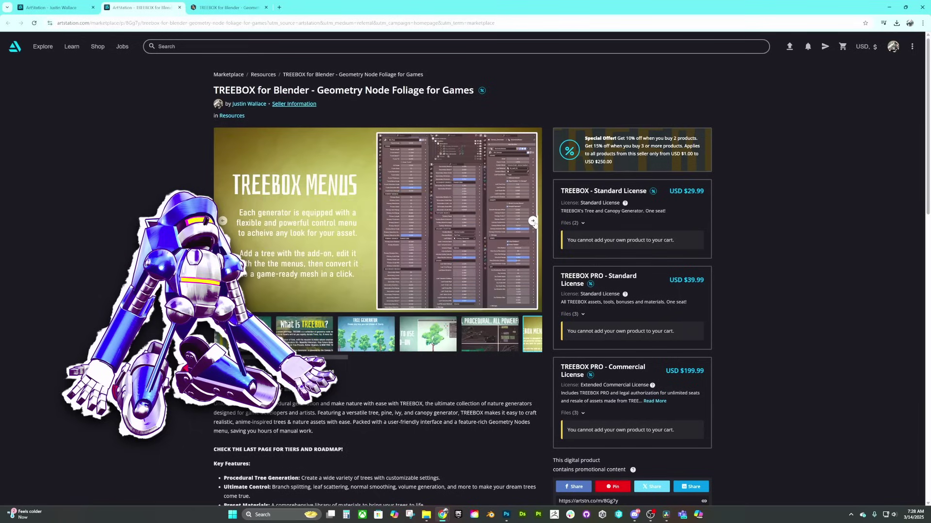
left_click(533, 222)
left_click(533, 222)
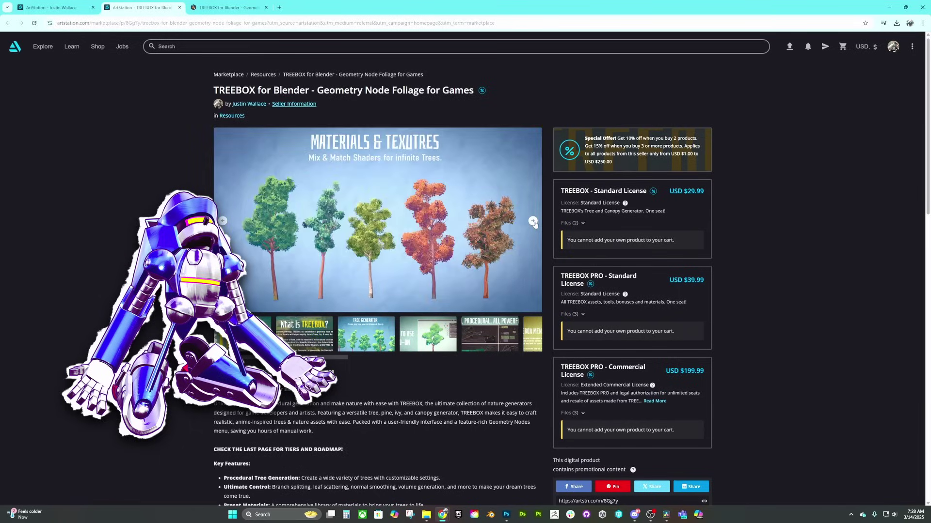
left_click(533, 221)
left_click(533, 222)
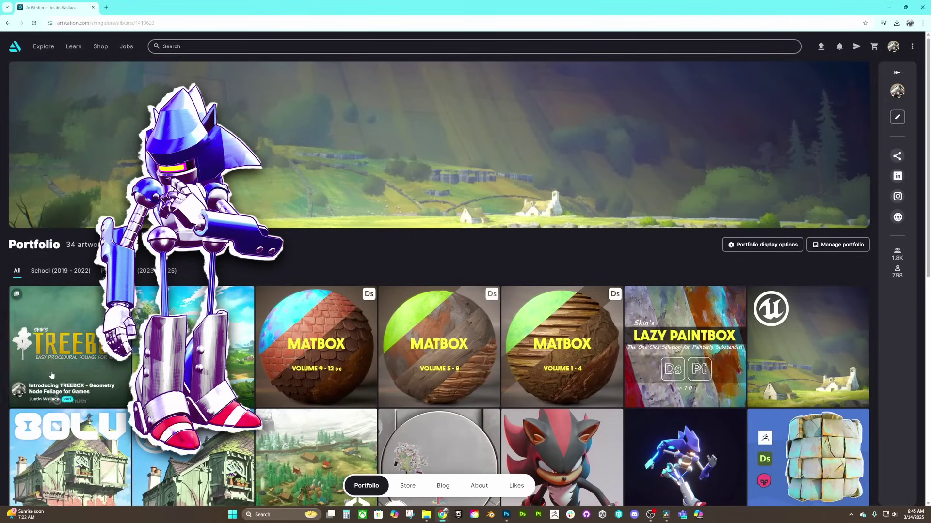
Scroll to the tutorial video, play it, and jump to about 31:56.
scroll(49, 318, "down", 2)
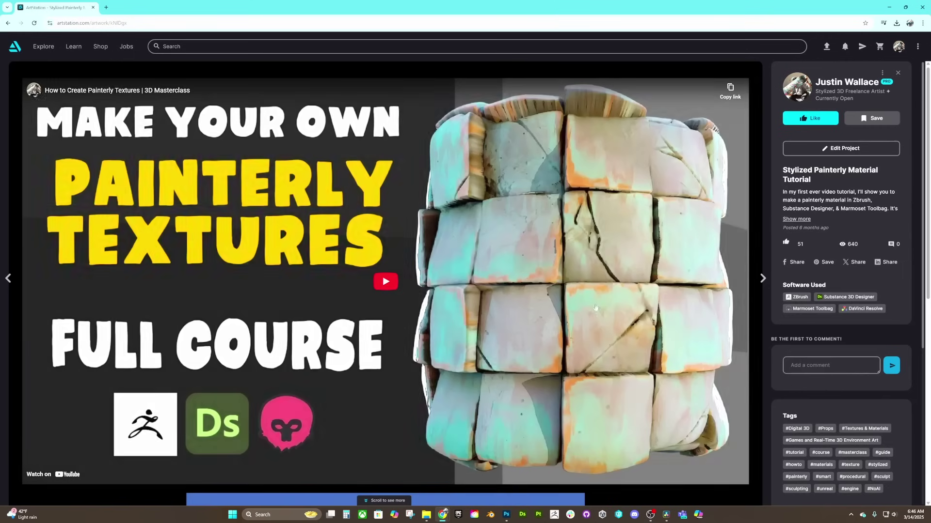
left_click(596, 308)
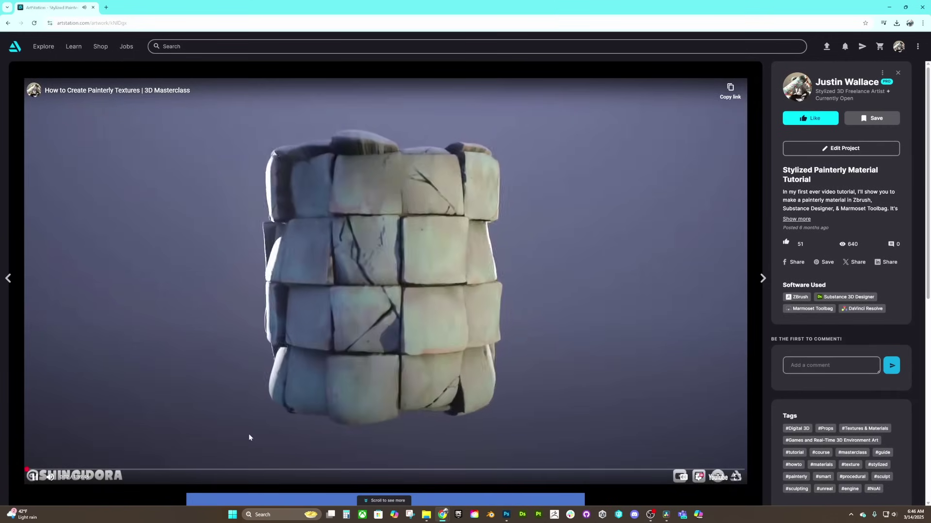
left_click(256, 470)
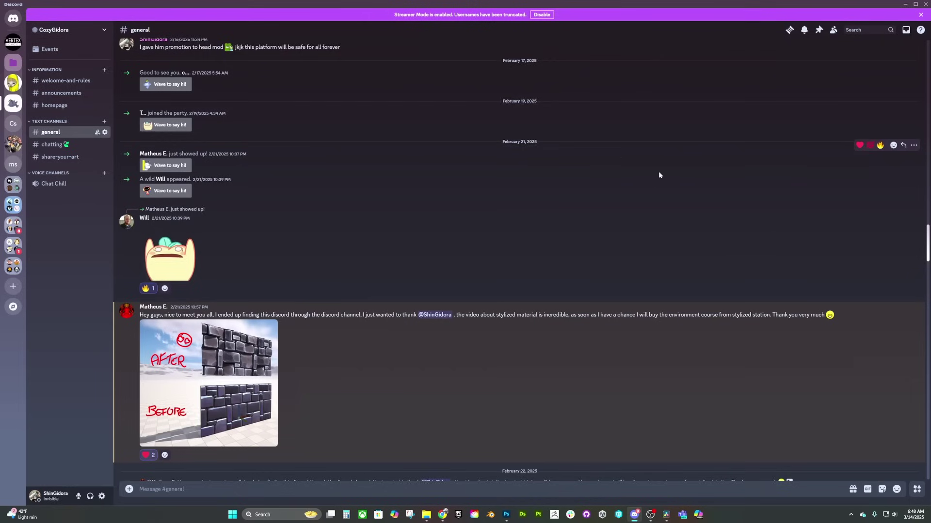
Scroll #general down to the March 5 TREEBOX announcement and its images.
scroll(659, 173, "down", 7)
scroll(659, 175, "down", 10)
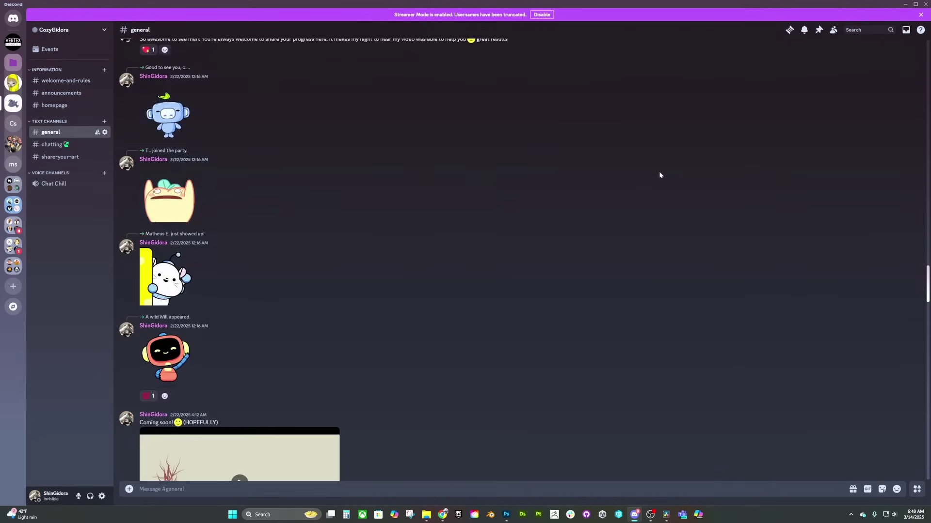
scroll(659, 175, "down", 10)
scroll(659, 175, "down", 7)
scroll(658, 173, "down", 7)
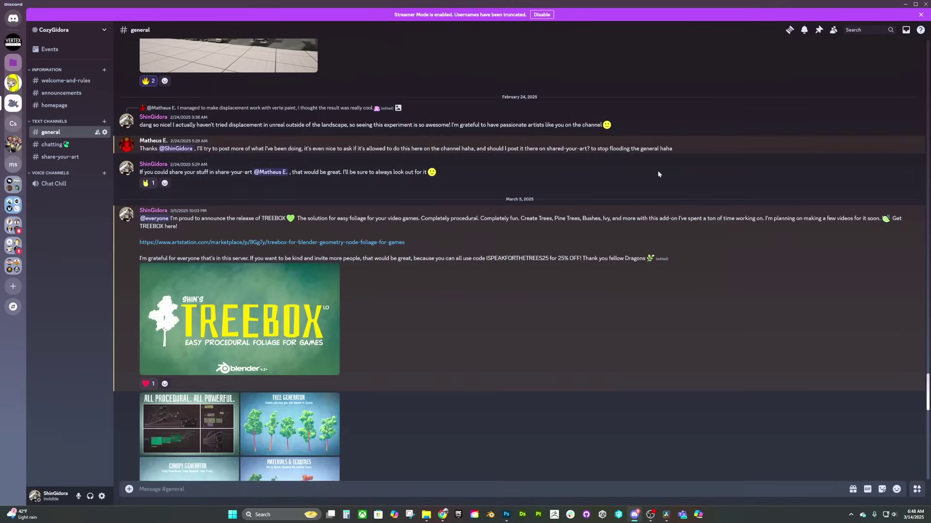